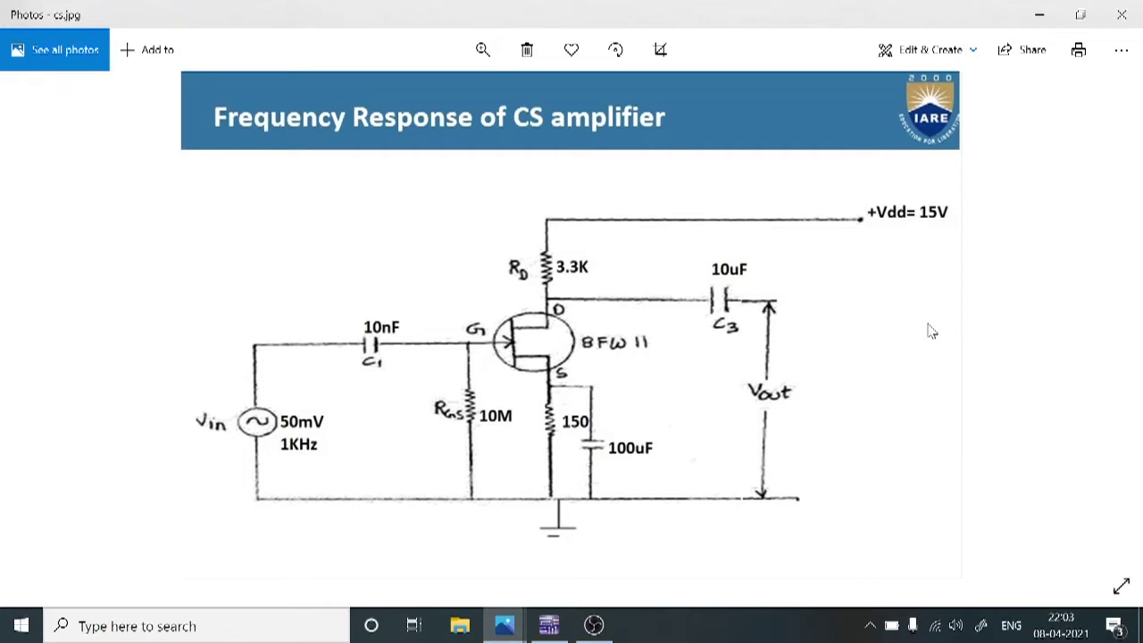
# Step: Bring the empty Multisim Design1 schematic to the front after reviewing the cs.jpg circuit
pyautogui.click(552, 627)
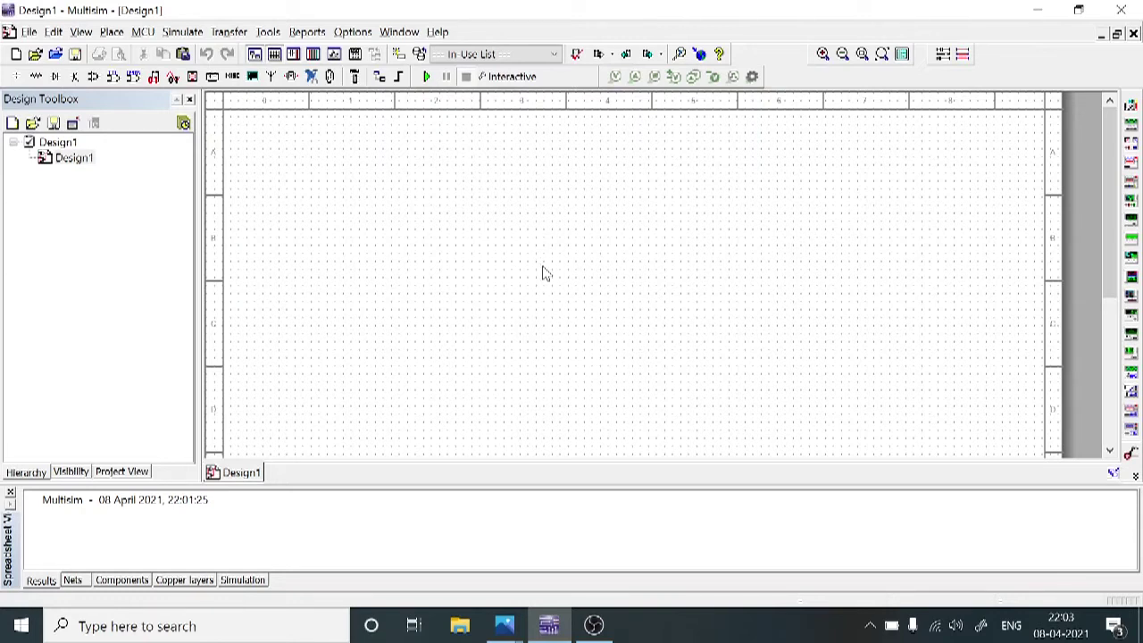
# Step: Select the BFW11 N-channel JFET from the Transistors > JFET_N family for placement
pyautogui.click(113, 33)
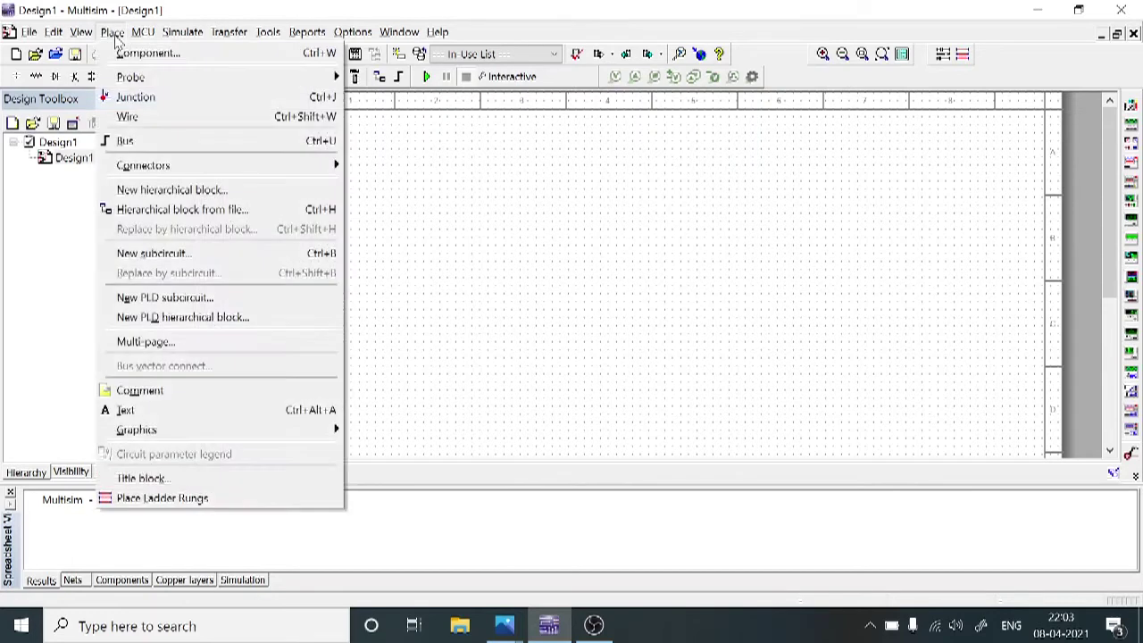
pyautogui.click(121, 53)
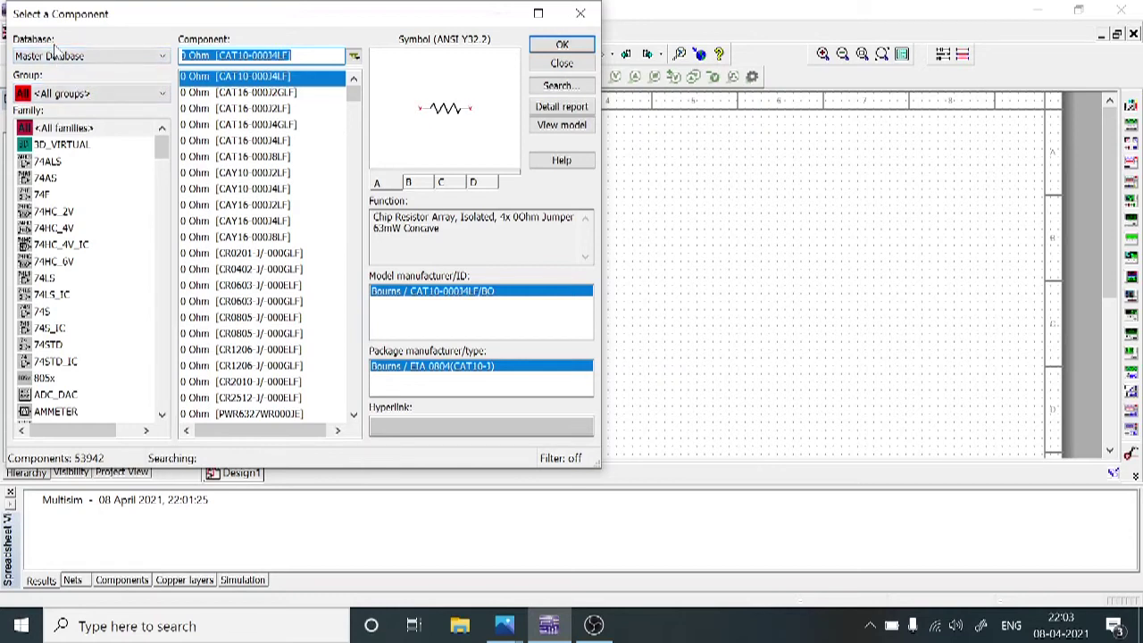
pyautogui.click(51, 94)
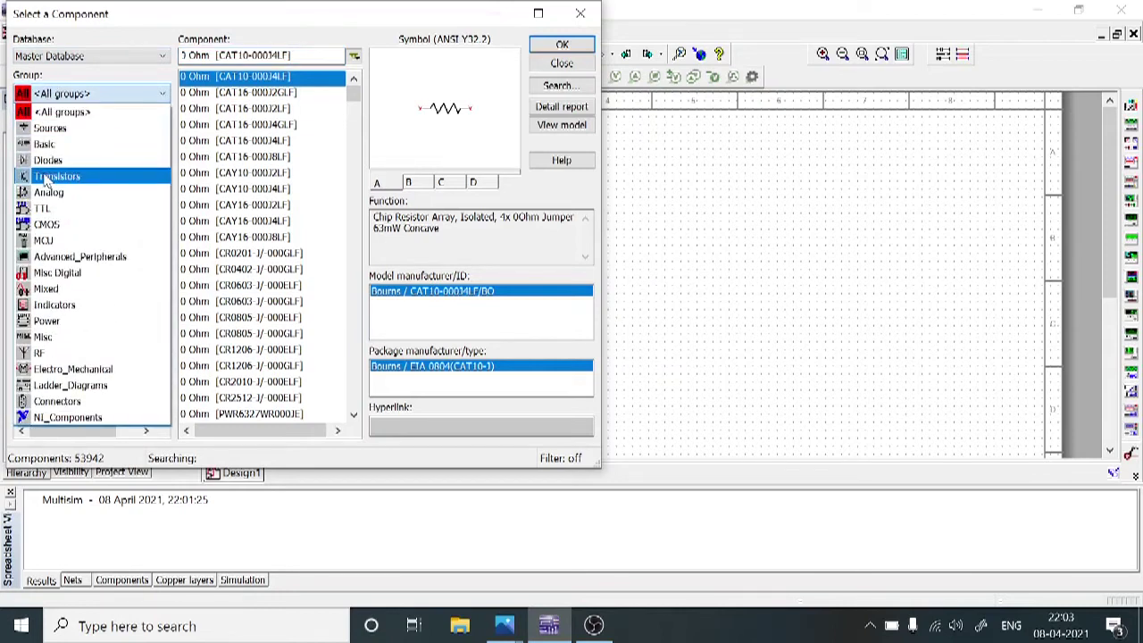
pyautogui.click(49, 176)
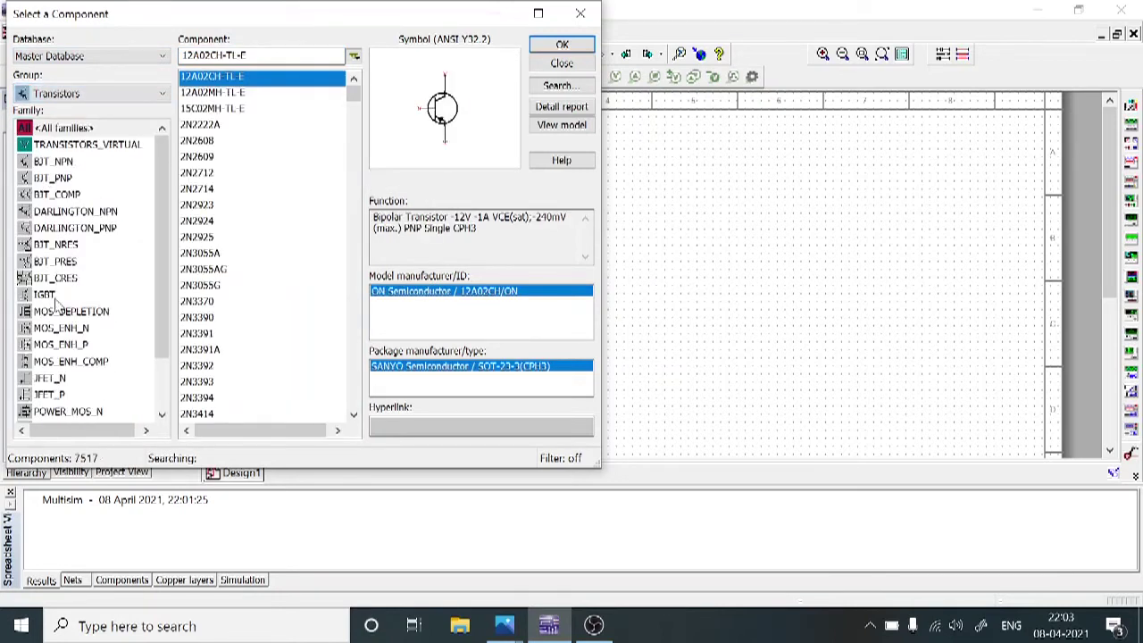
pyautogui.click(53, 379)
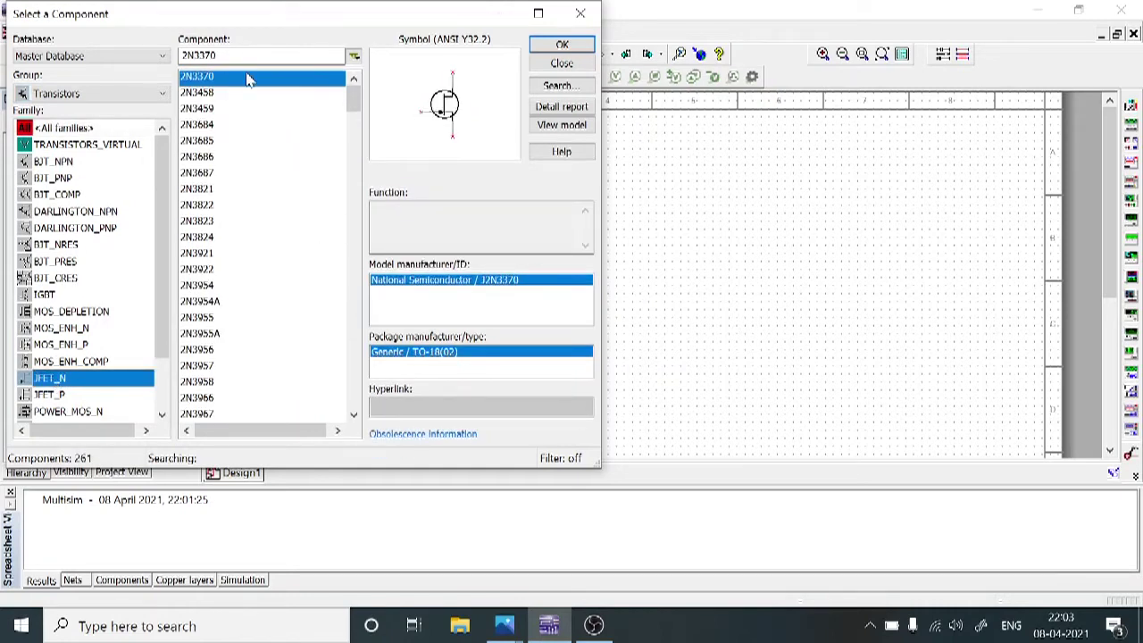
pyautogui.doubleClick(192, 55)
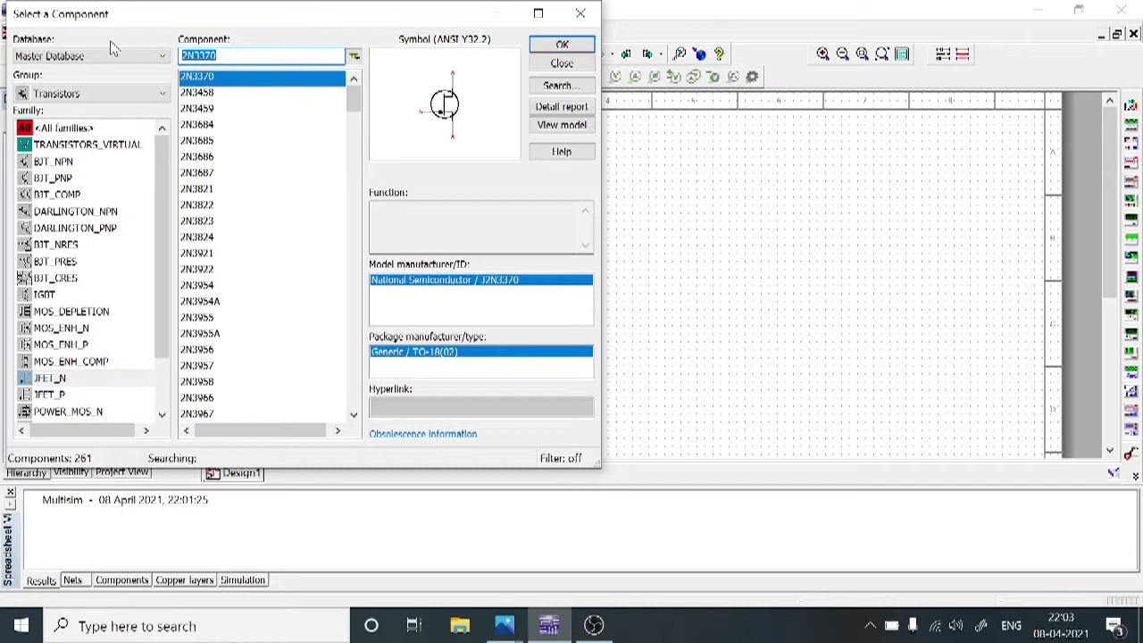
pyautogui.write('BF')
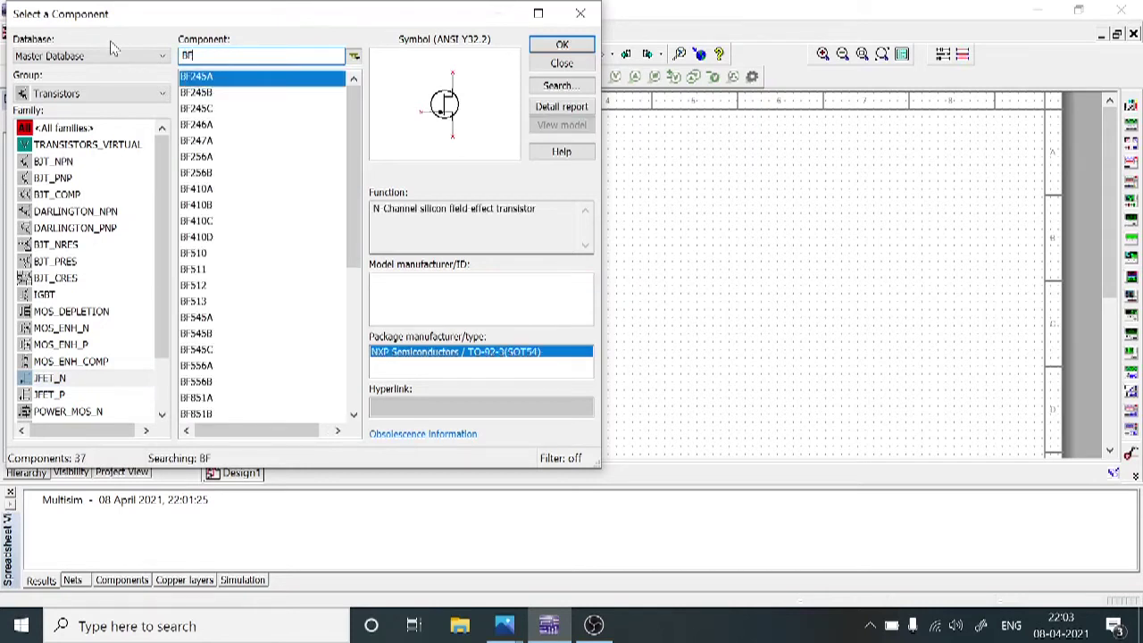
pyautogui.write('W11')
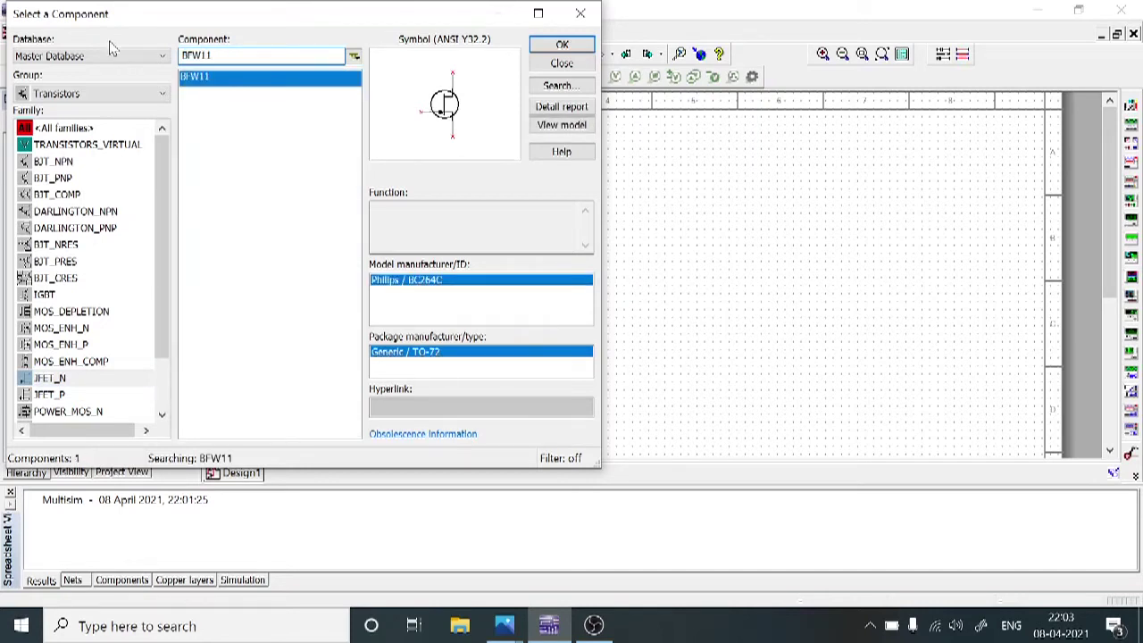
pyautogui.click(561, 45)
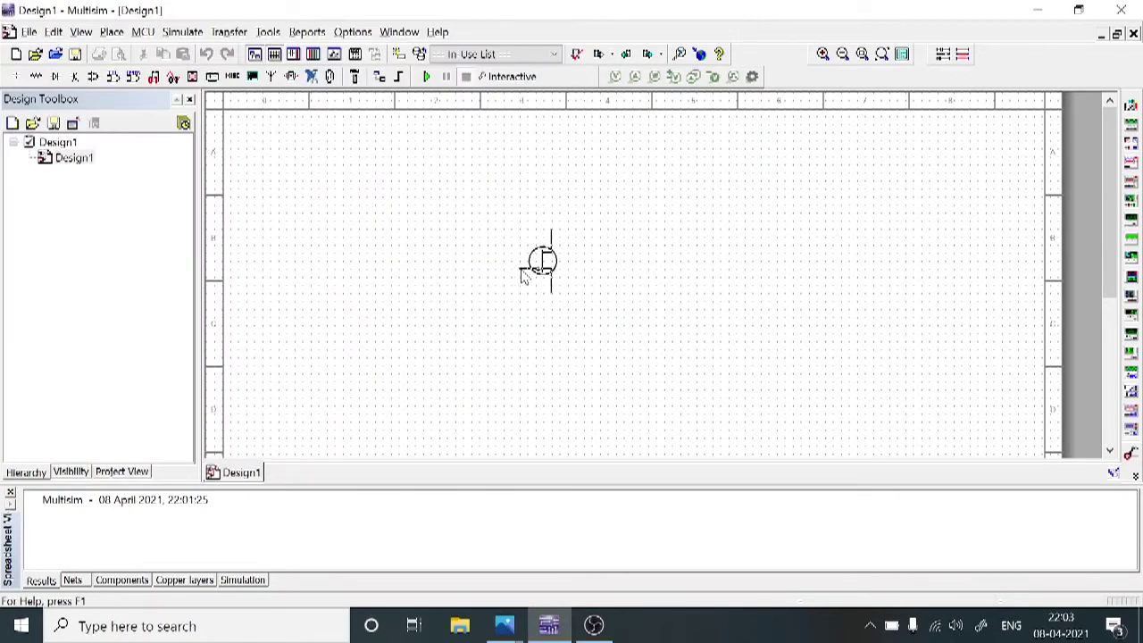
pyautogui.press('Escape')
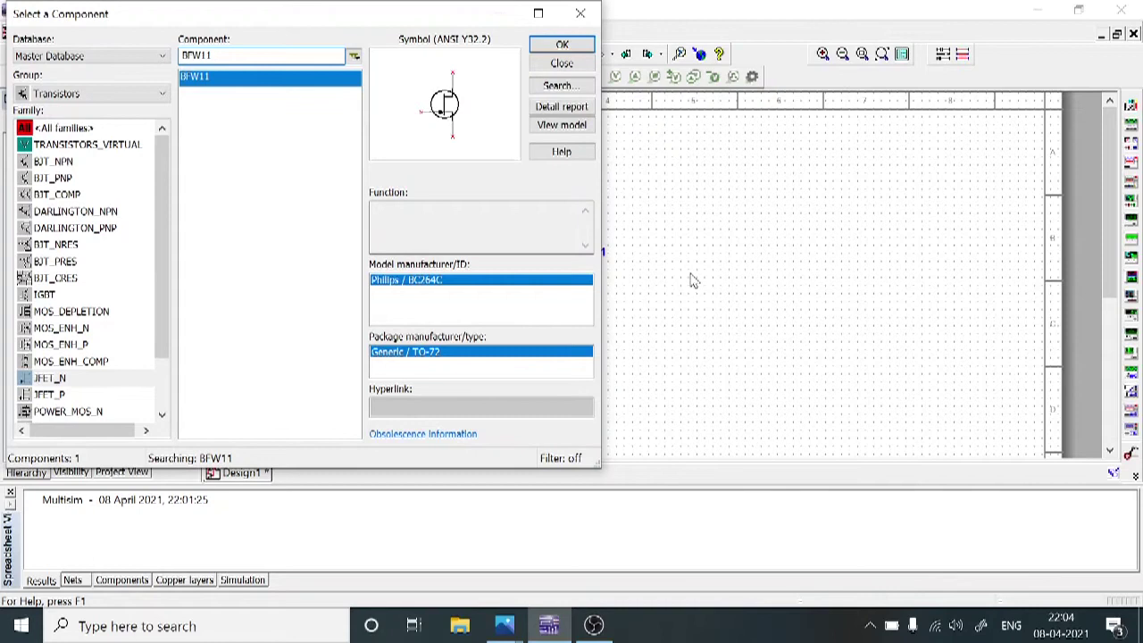
# Step: Place a 10 MΩ resistor from Basic > RESISTOR on the schematic
pyautogui.click(132, 94)
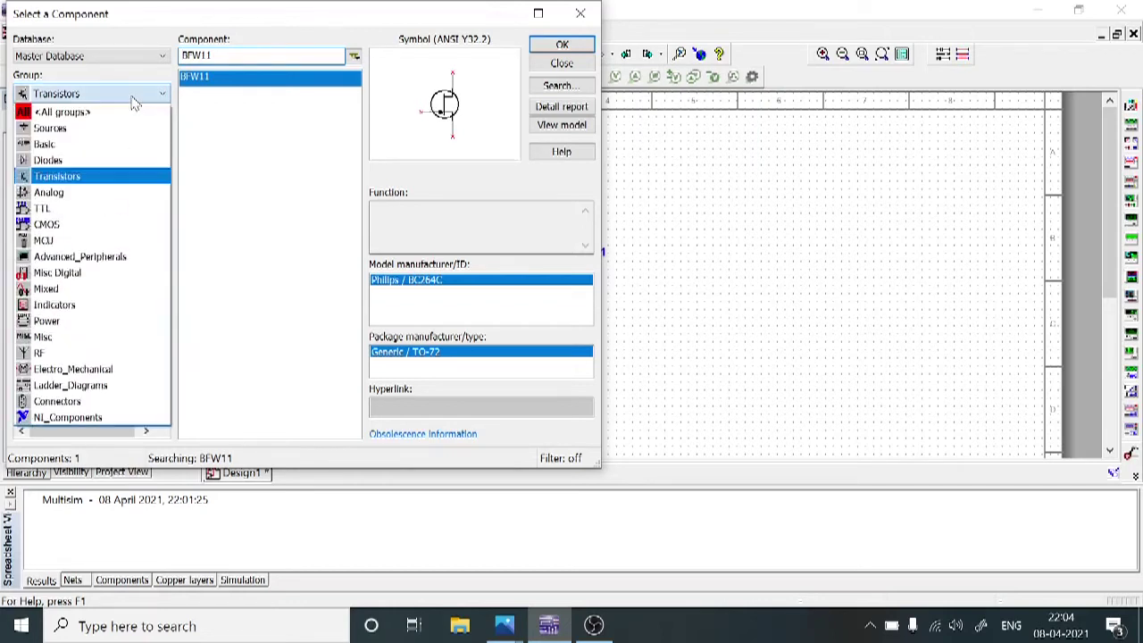
pyautogui.click(89, 149)
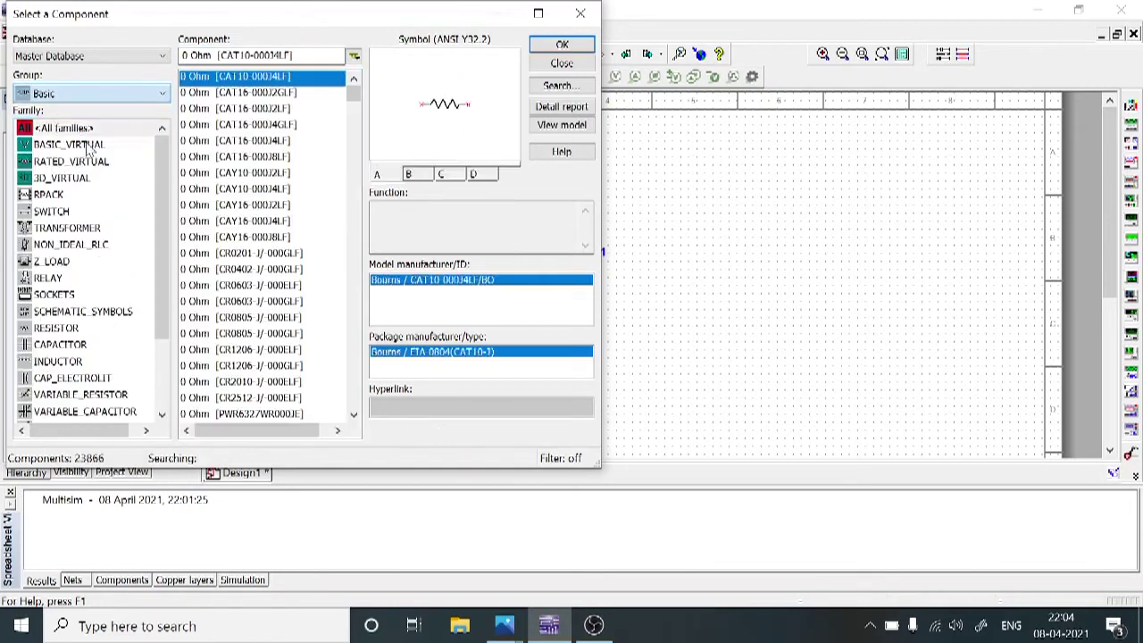
pyautogui.click(50, 329)
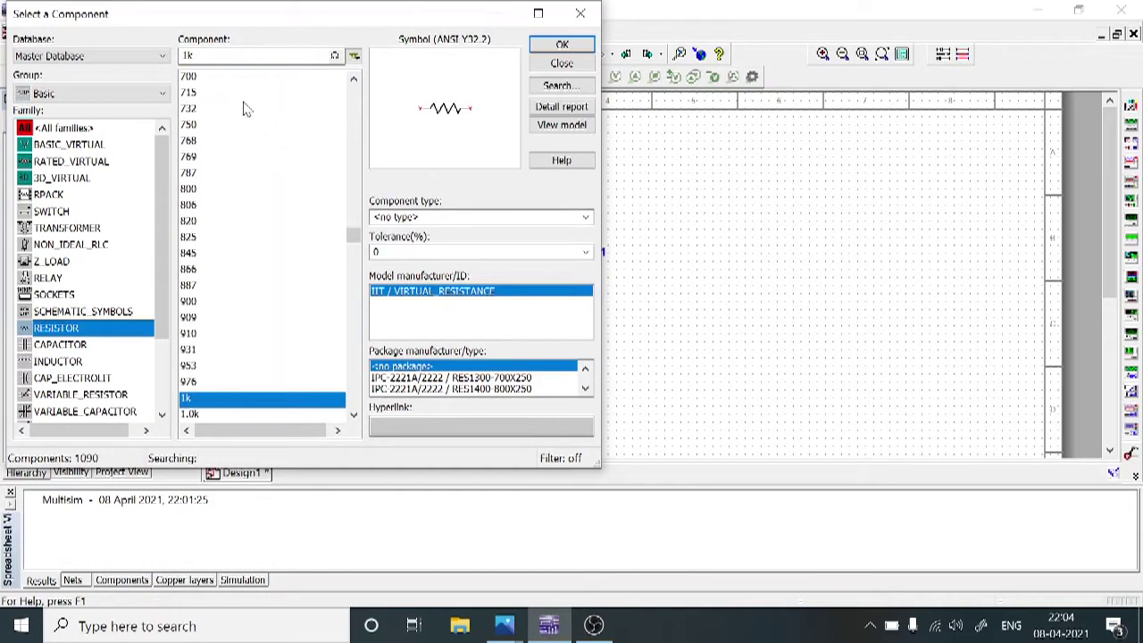
pyautogui.click(190, 55)
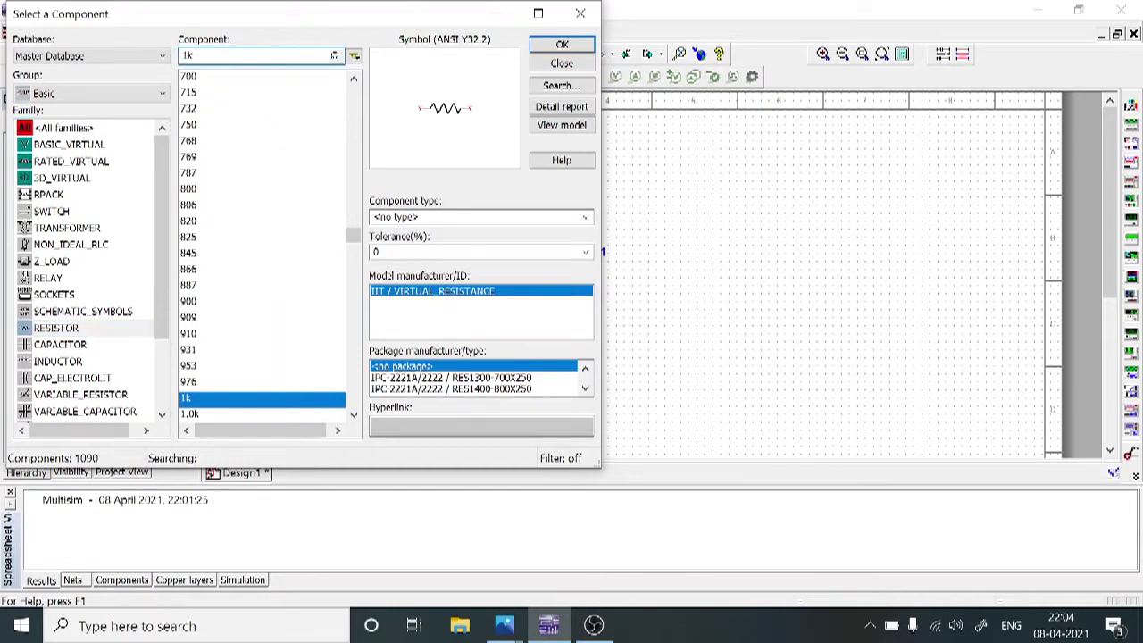
pyautogui.press('BackSpace')
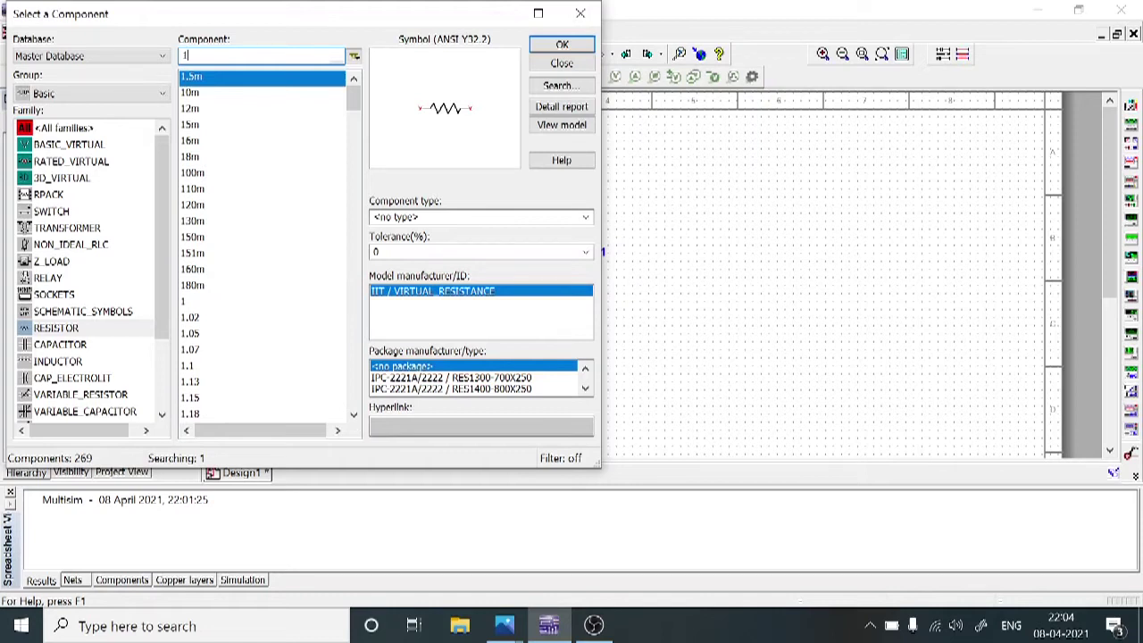
pyautogui.write('0')
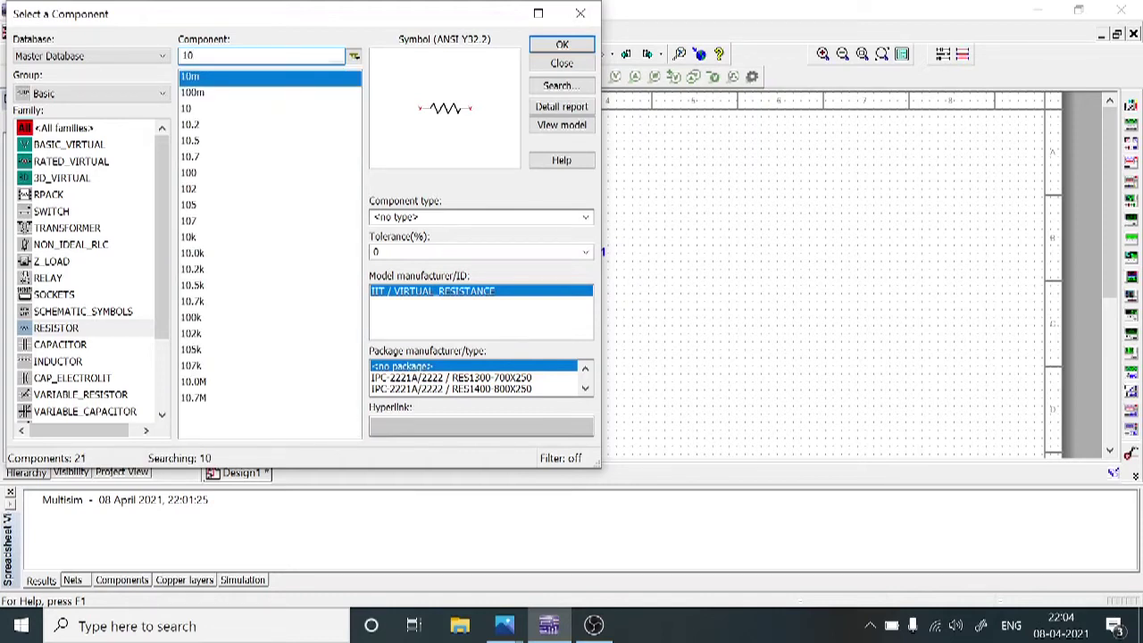
pyautogui.write('M')
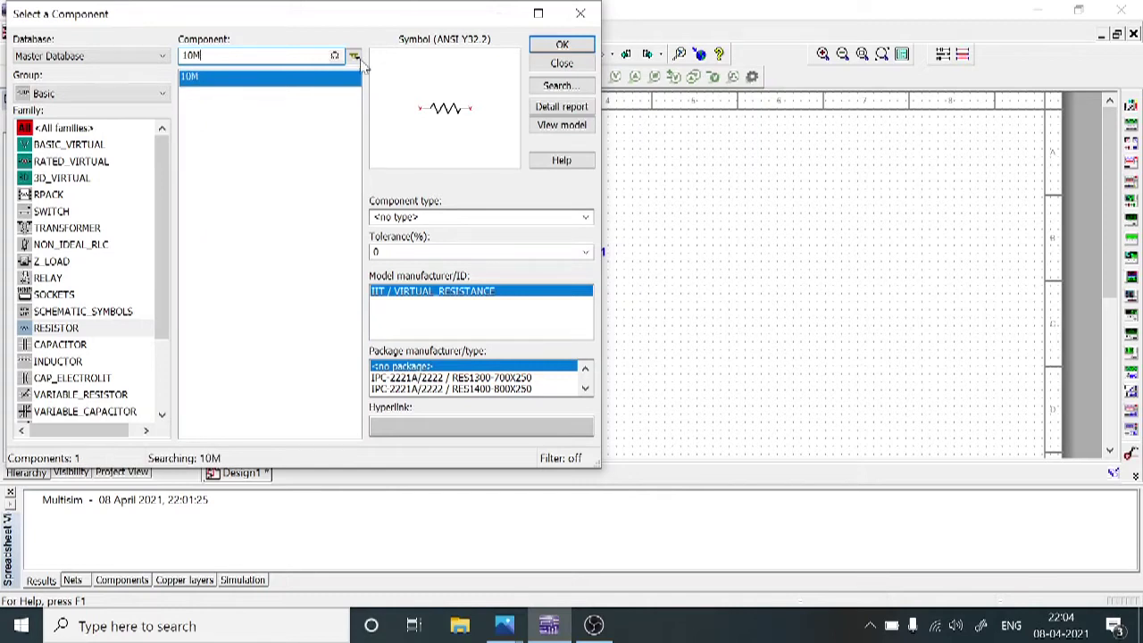
pyautogui.click(563, 45)
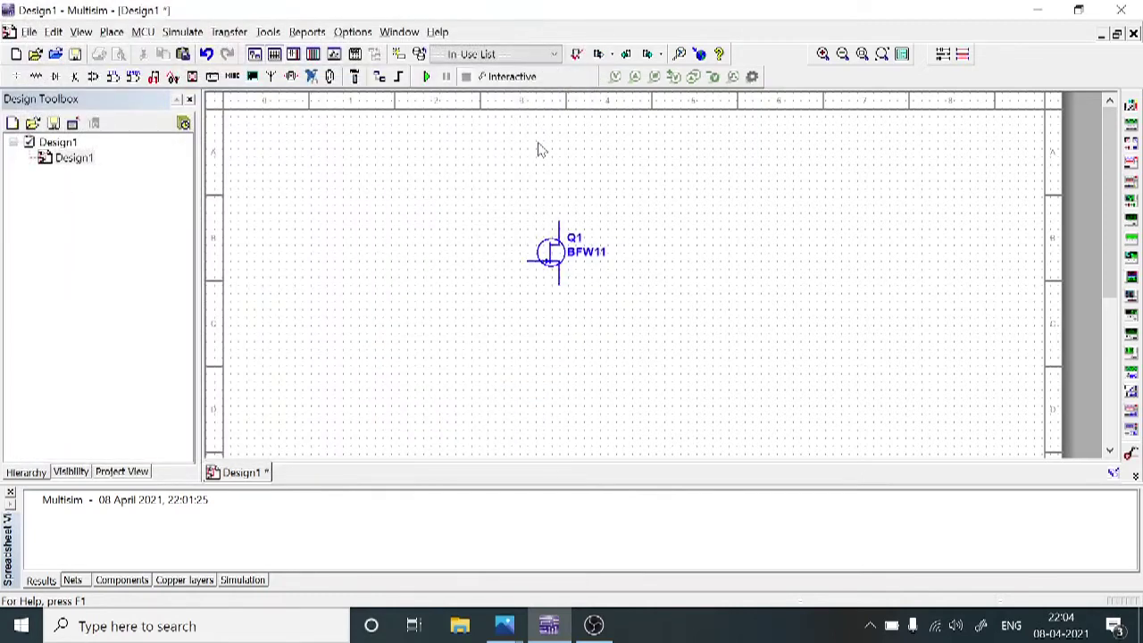
pyautogui.click(482, 328)
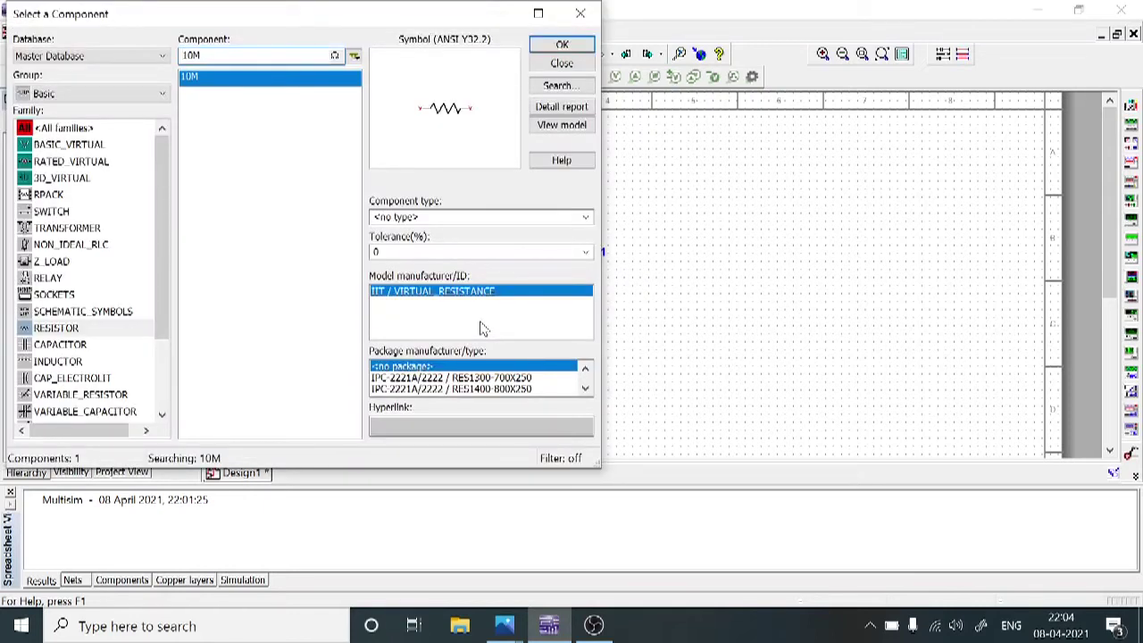
# Step: Place a 3.3 kΩ resistor on the schematic
pyautogui.doubleClick(191, 55)
pyautogui.write('3.3k')
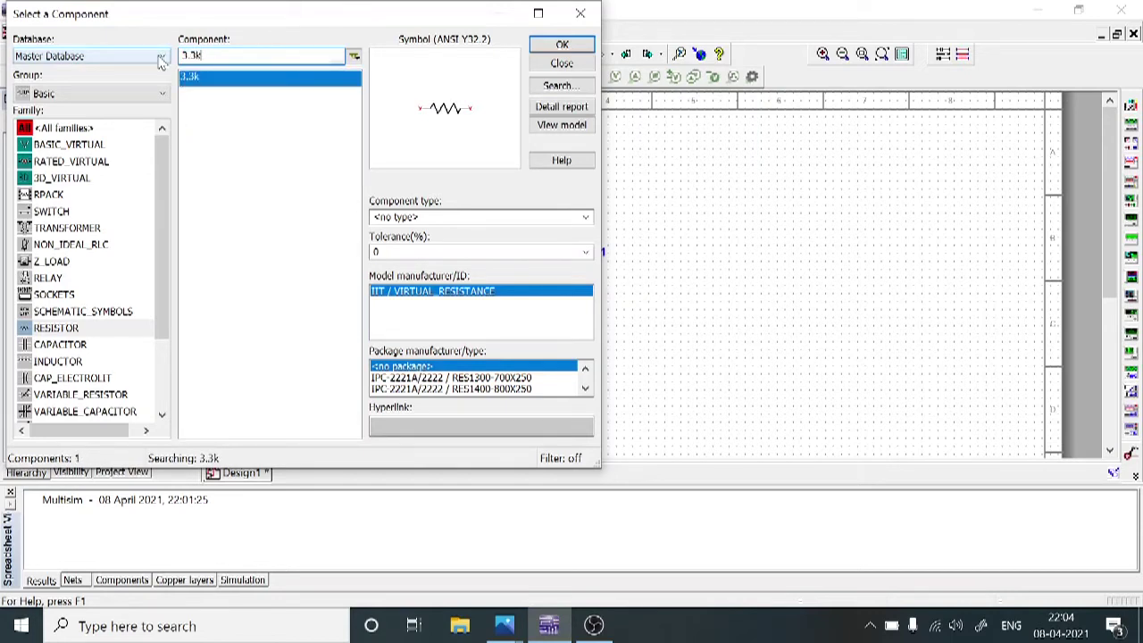
pyautogui.click(561, 44)
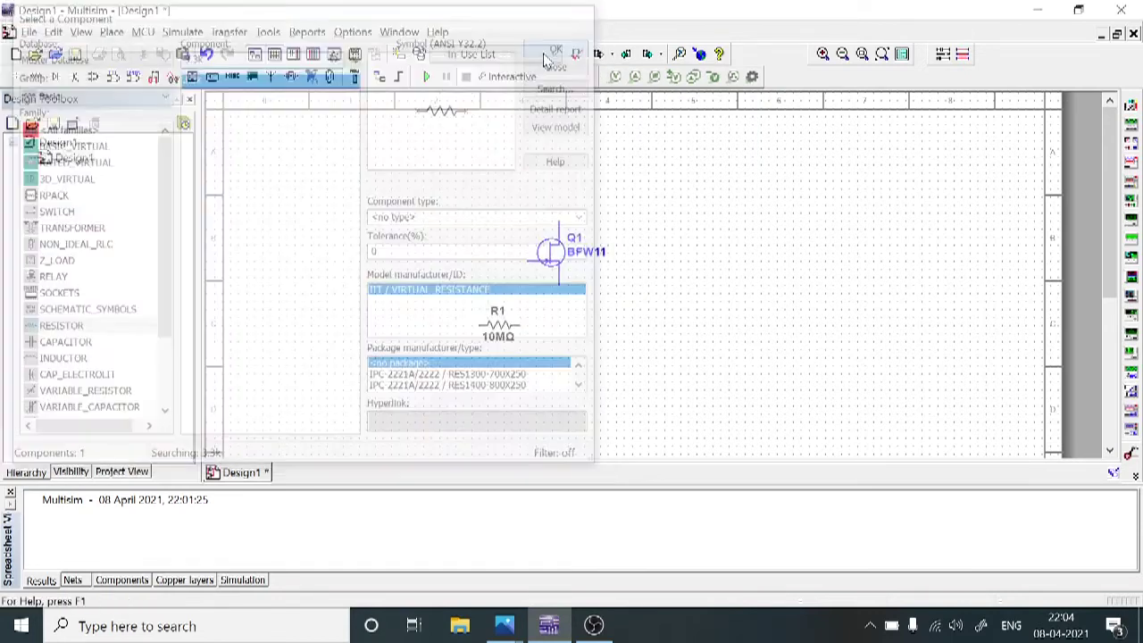
pyautogui.click(572, 183)
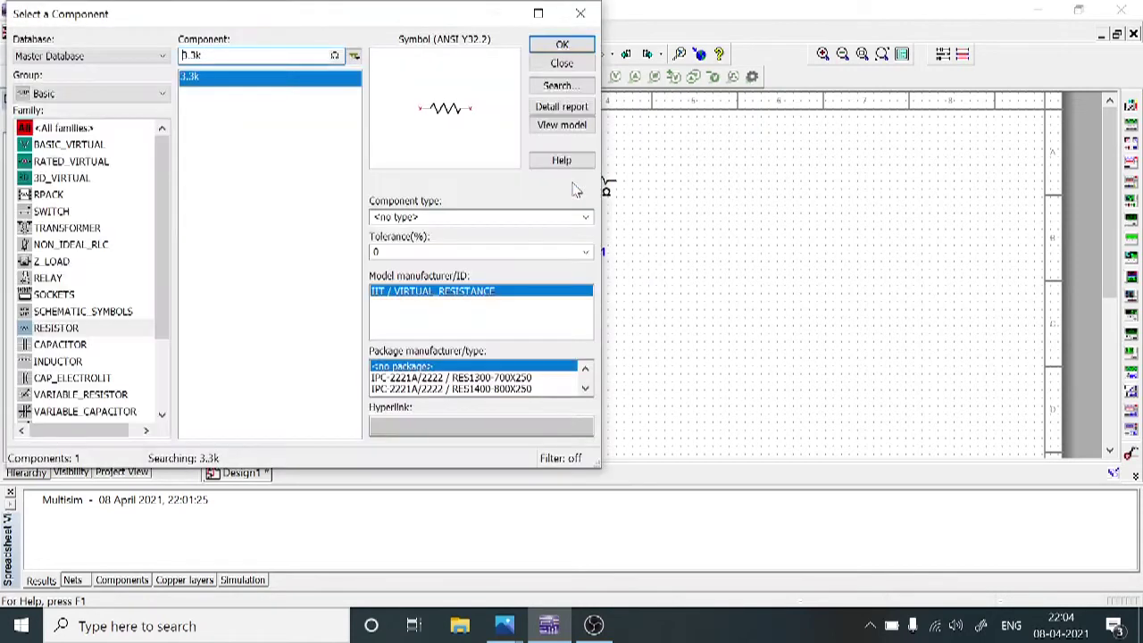
# Step: Place a plain 150 Ω resistor on the schematic
pyautogui.write('150')
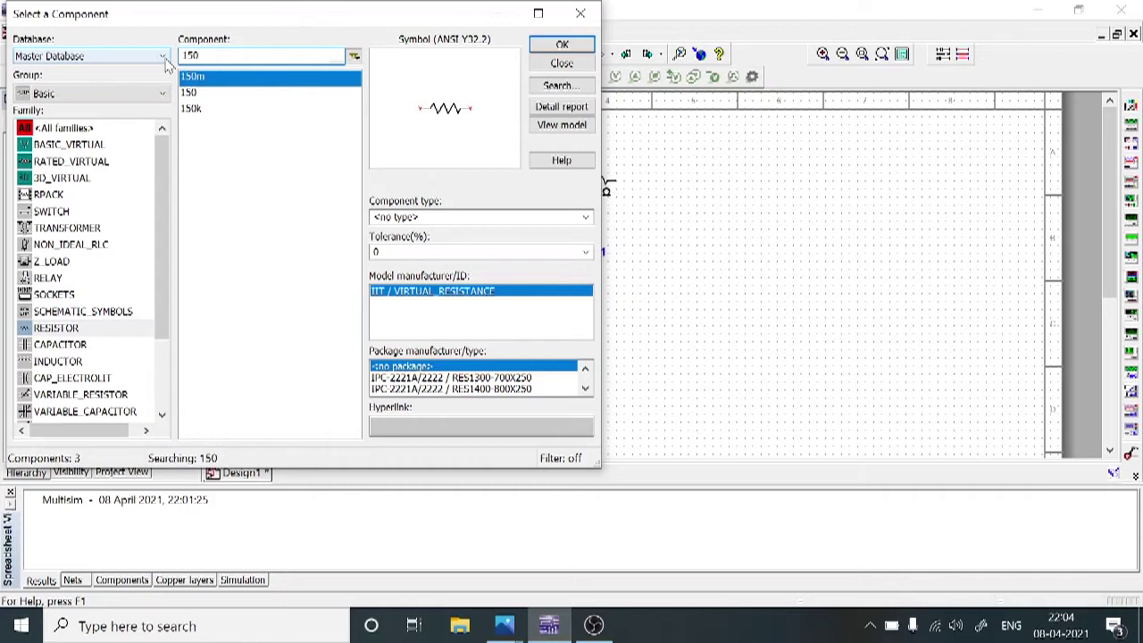
pyautogui.click(195, 93)
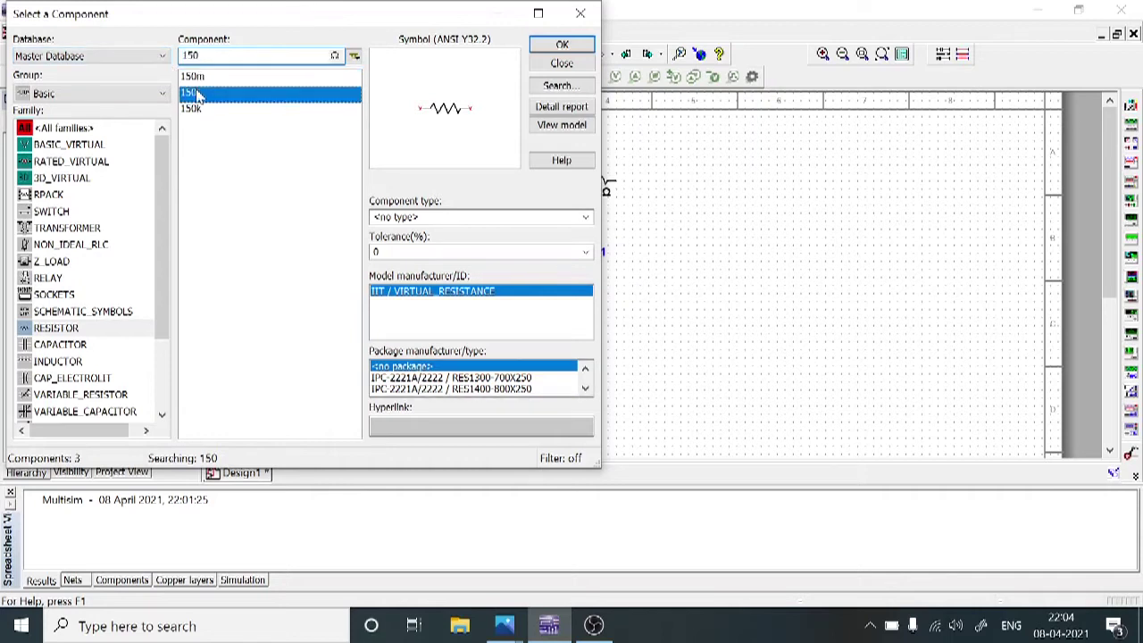
pyautogui.click(562, 46)
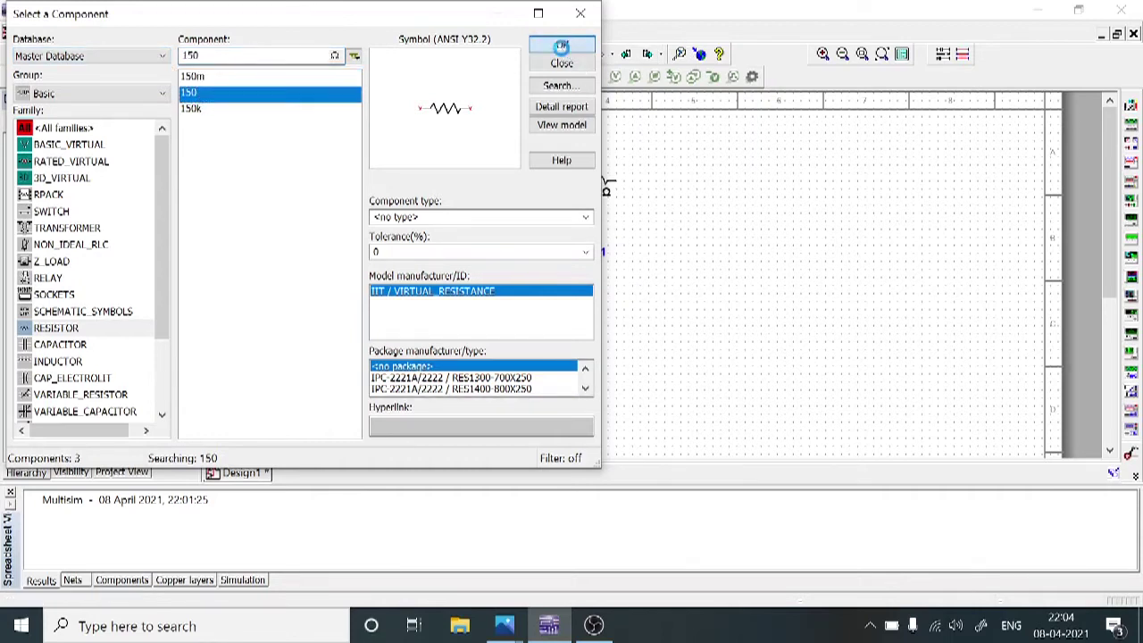
pyautogui.click(582, 338)
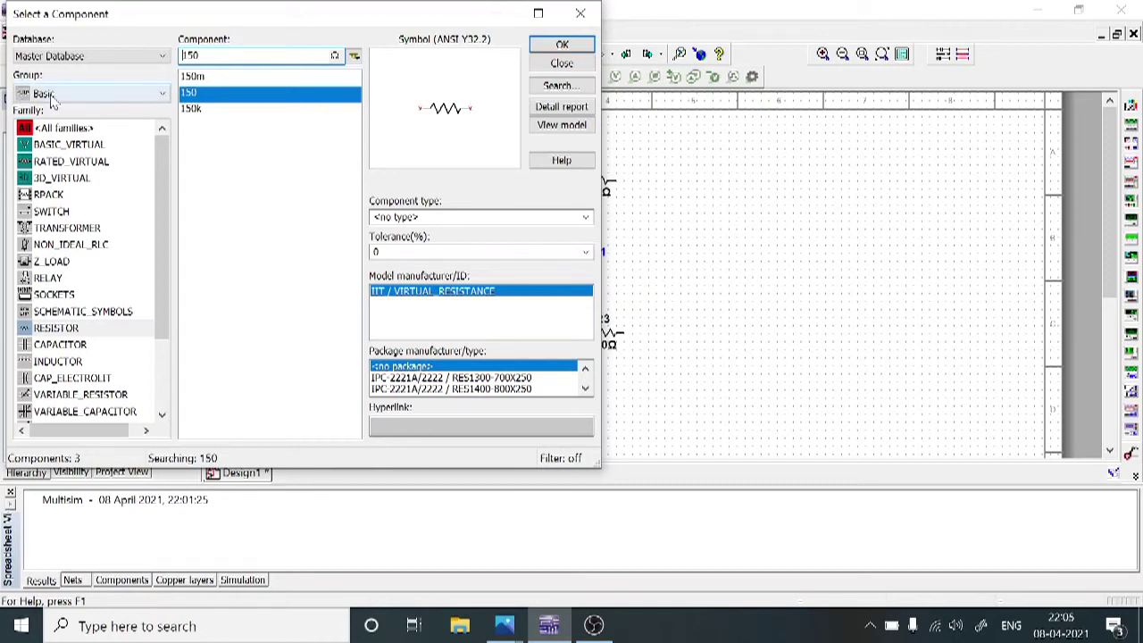
# Step: Place capacitor C1 at 10 nF on the schematic
pyautogui.click(56, 345)
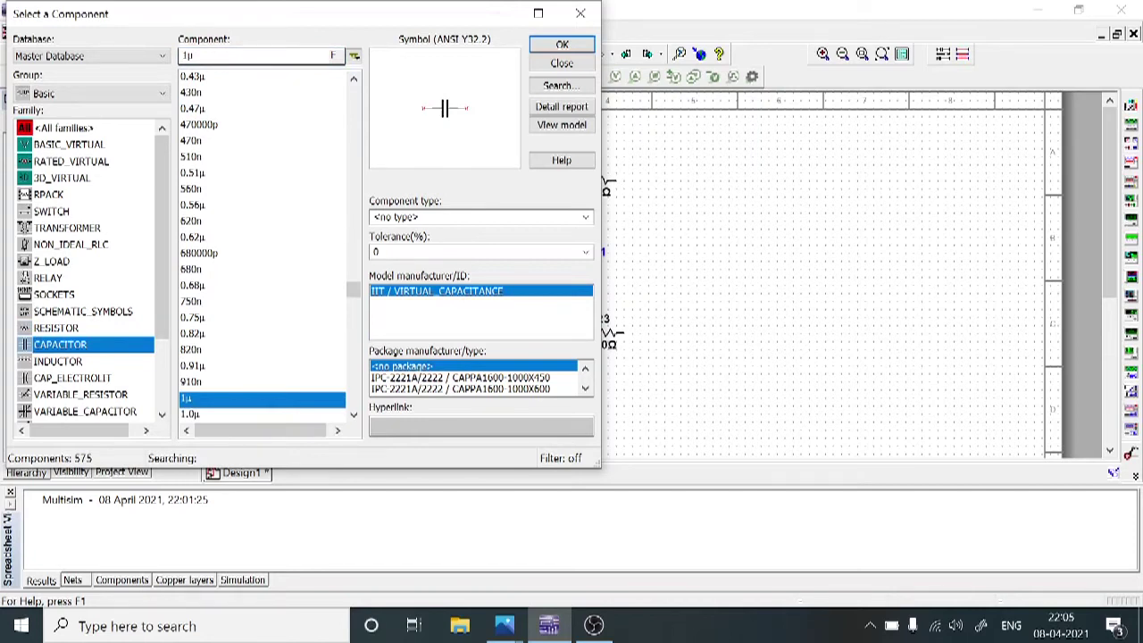
pyautogui.click(193, 56)
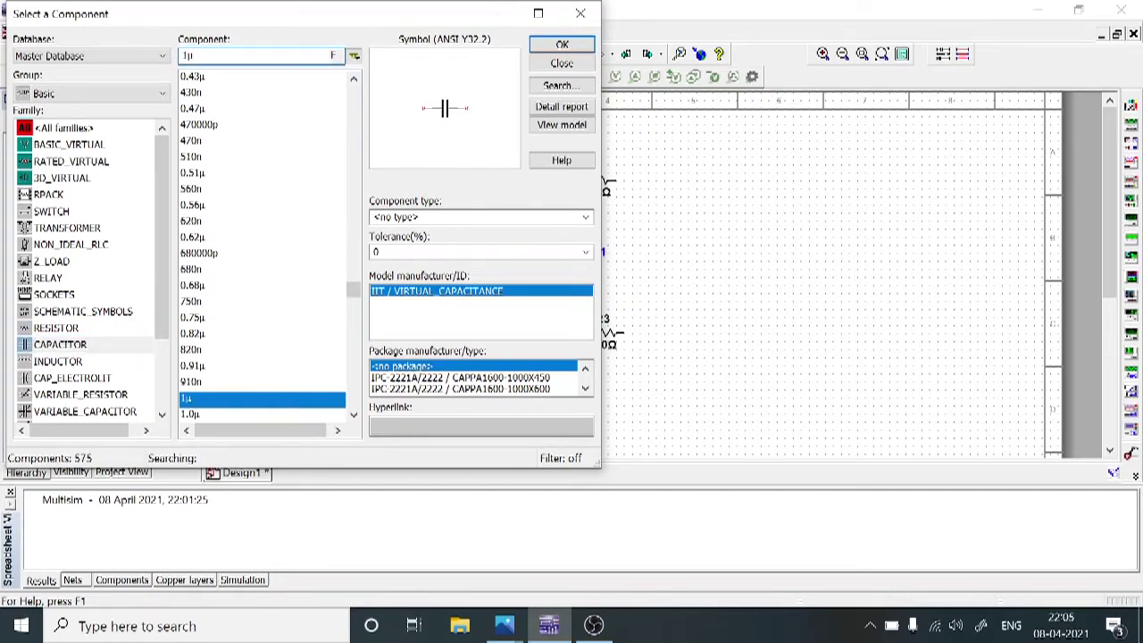
pyautogui.press('BackSpace')
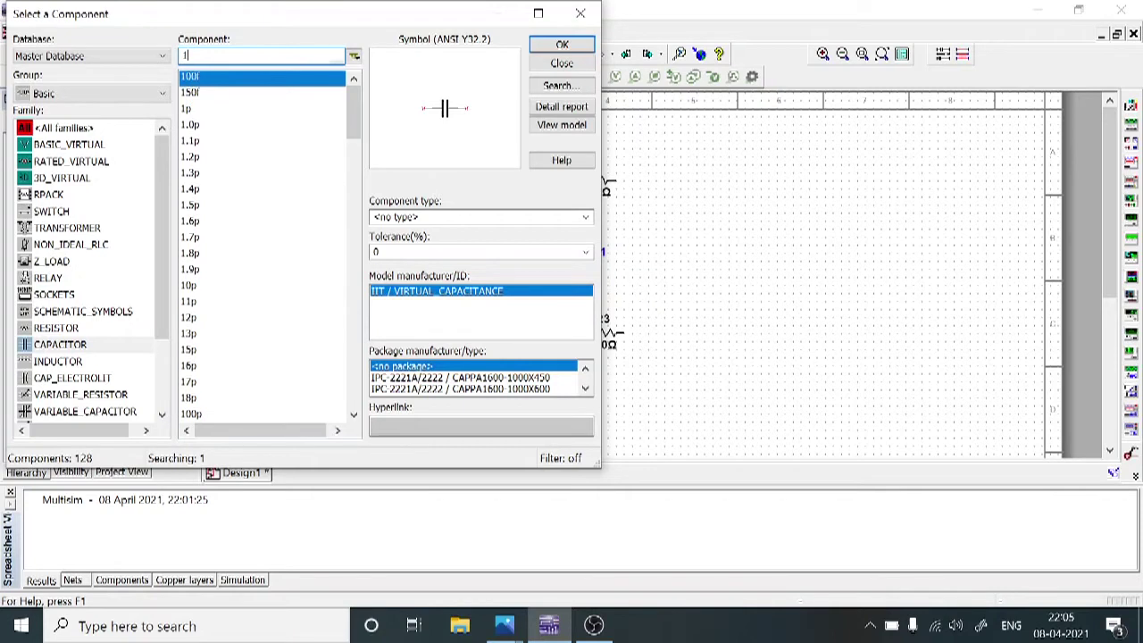
pyautogui.write('0n')
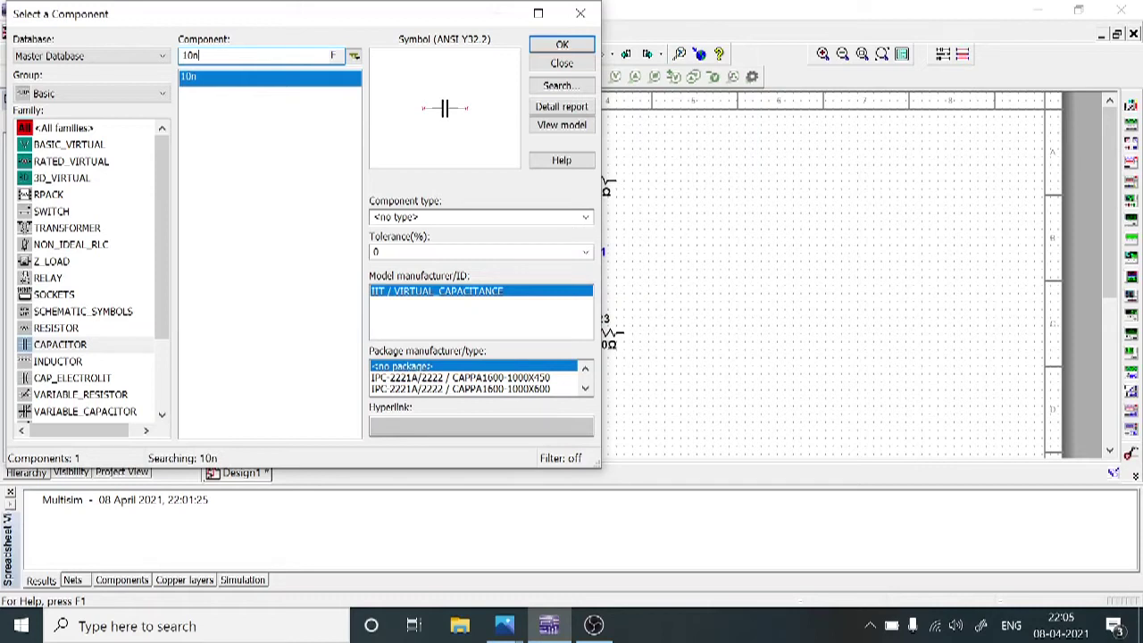
pyautogui.click(562, 44)
pyautogui.click(421, 245)
# Step: Place C2 at 10 µF and C3 at 100 µF beside R3
pyautogui.click(198, 55)
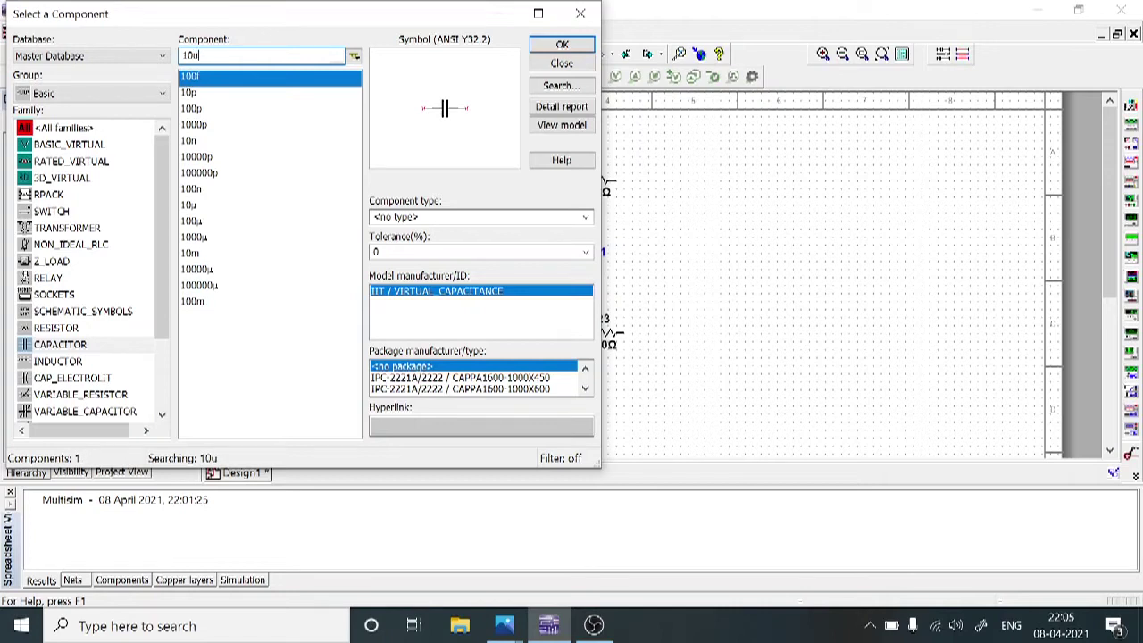
pyautogui.click(563, 46)
pyautogui.click(715, 229)
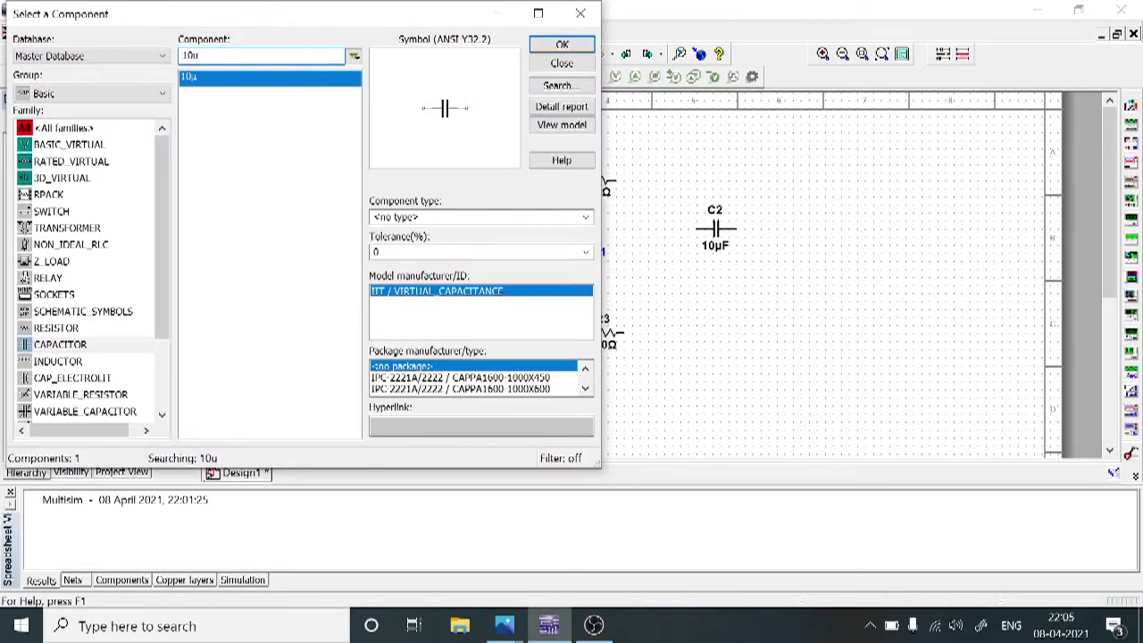
pyautogui.press('BackSpace')
pyautogui.write('0u')
pyautogui.click(562, 45)
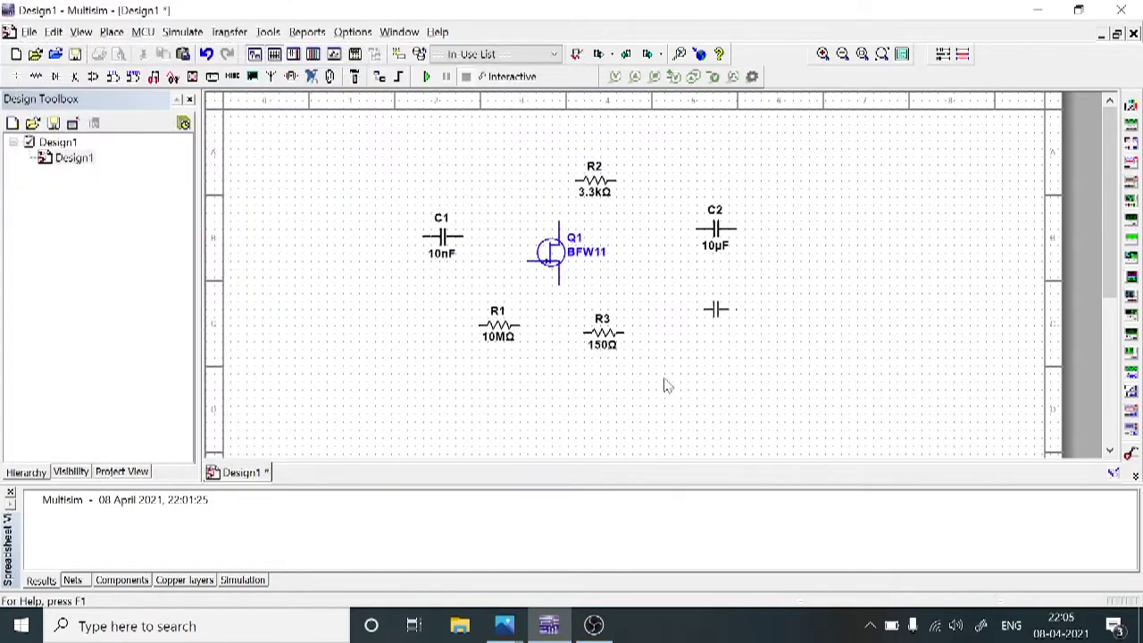
pyautogui.click(649, 329)
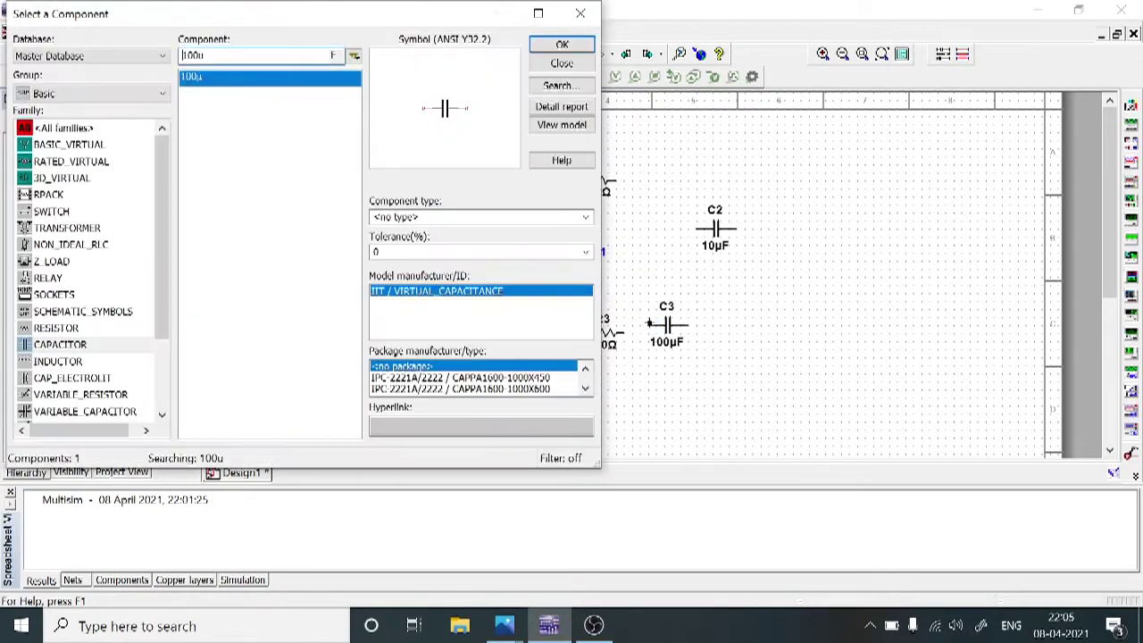
pyautogui.click(78, 100)
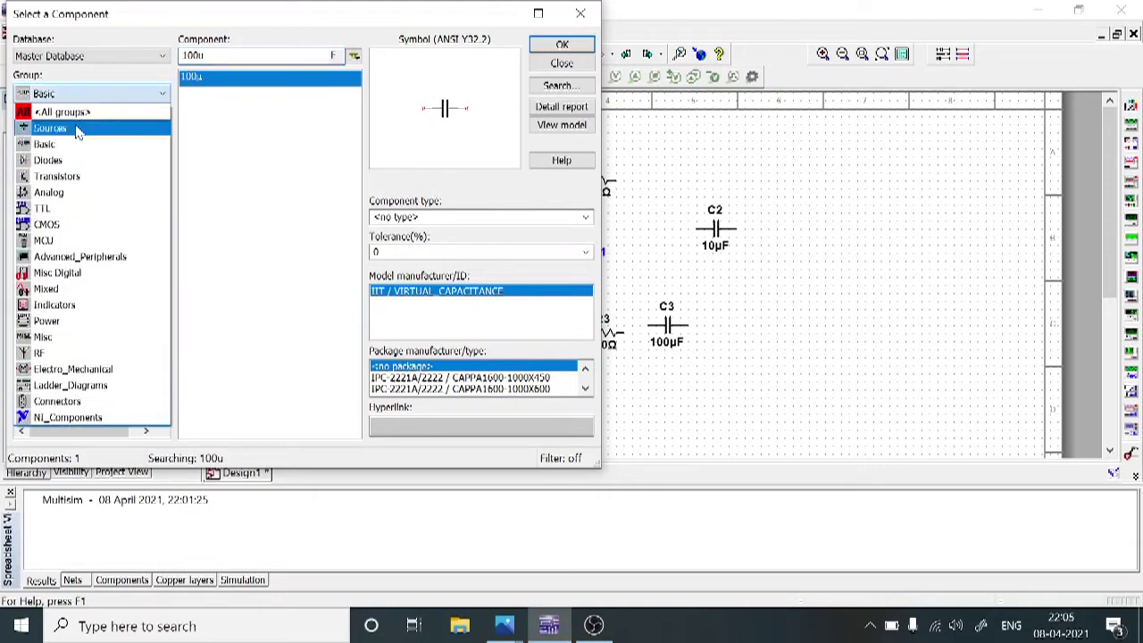
pyautogui.click(79, 128)
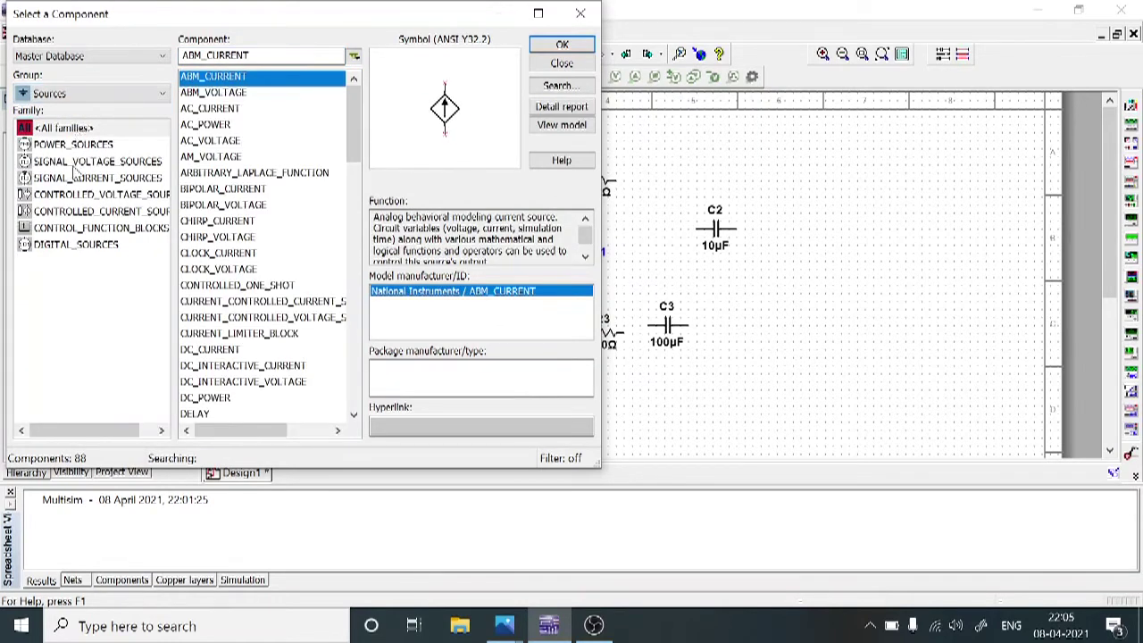
# Step: Place the AC_VOLTAGE source V1 (1 Vpk, 1 kHz, 0°) on the schematic
pyautogui.click(79, 162)
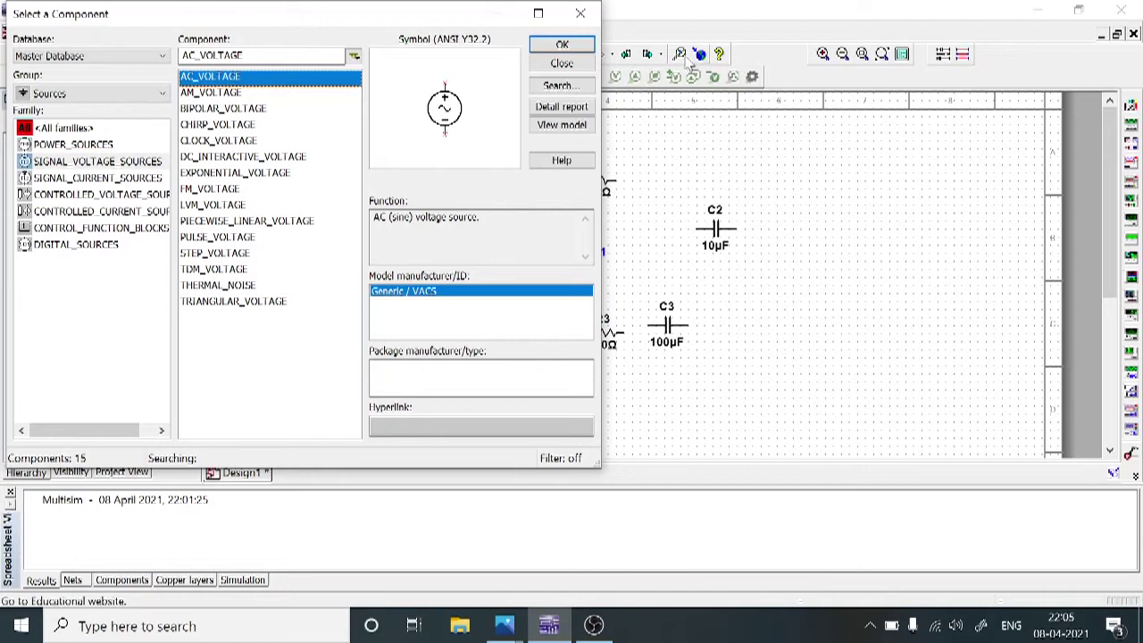
pyautogui.click(560, 45)
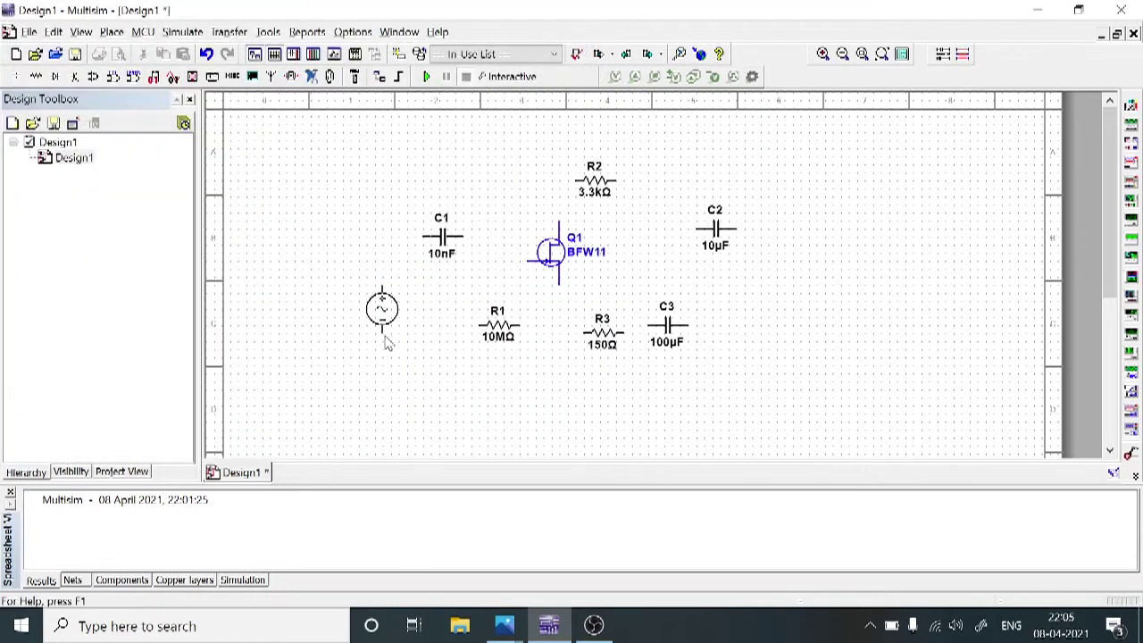
pyautogui.click(386, 337)
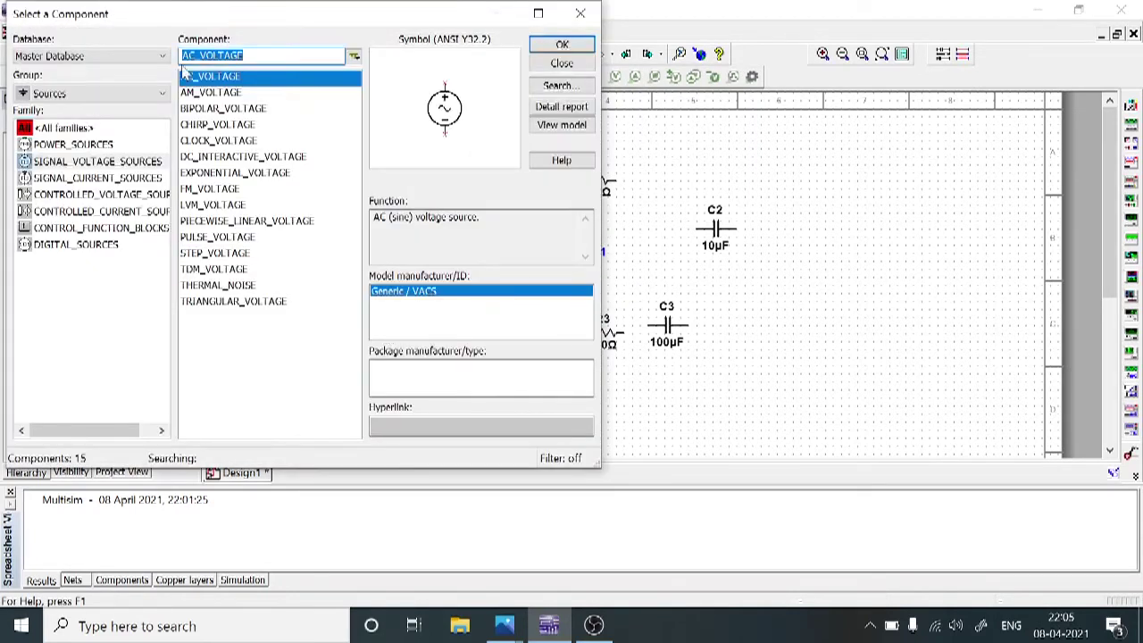
# Step: Pick the GROUND component from POWER_SOURCES for placement
pyautogui.click(94, 146)
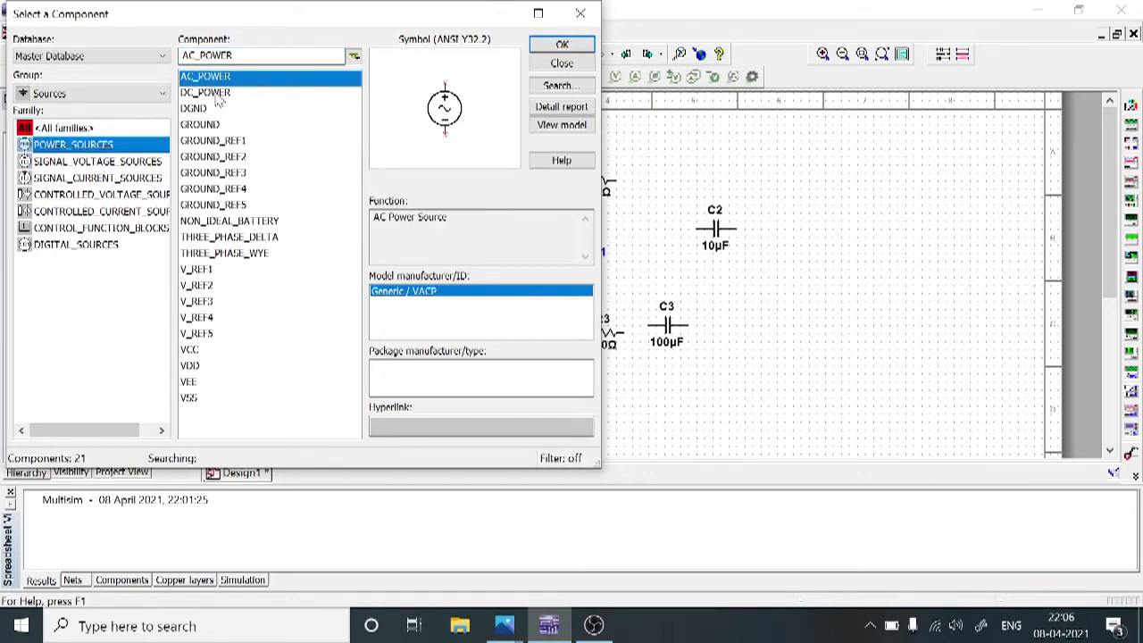
pyautogui.click(212, 126)
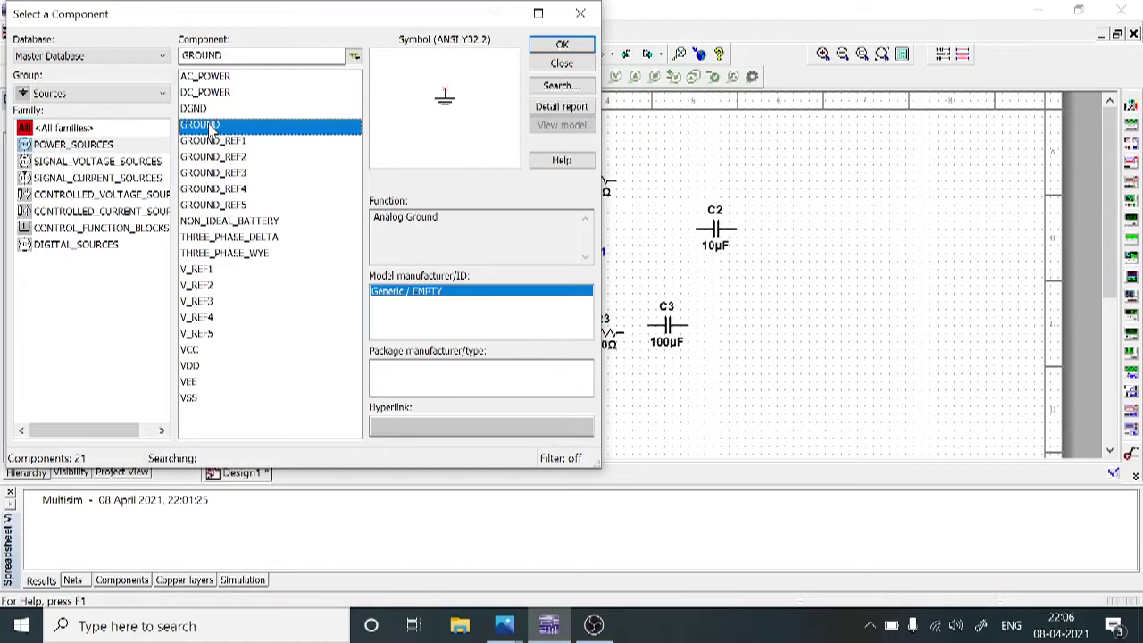
pyautogui.click(576, 49)
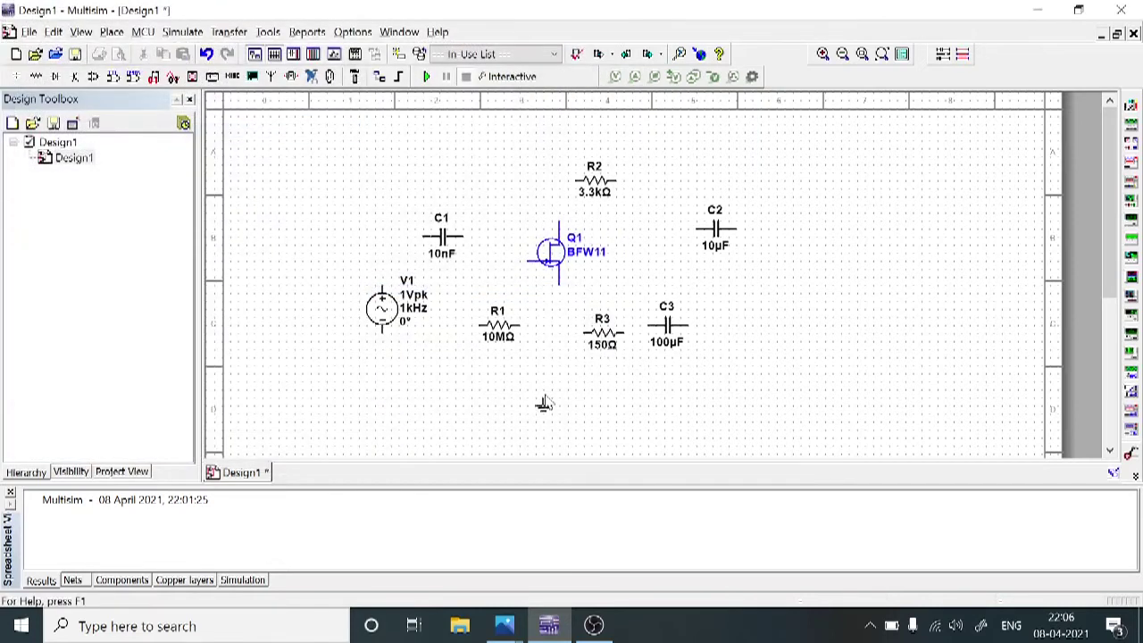
# Step: Drop the ground below the circuit and a 5.0 V VDD supply near the top
pyautogui.click(553, 368)
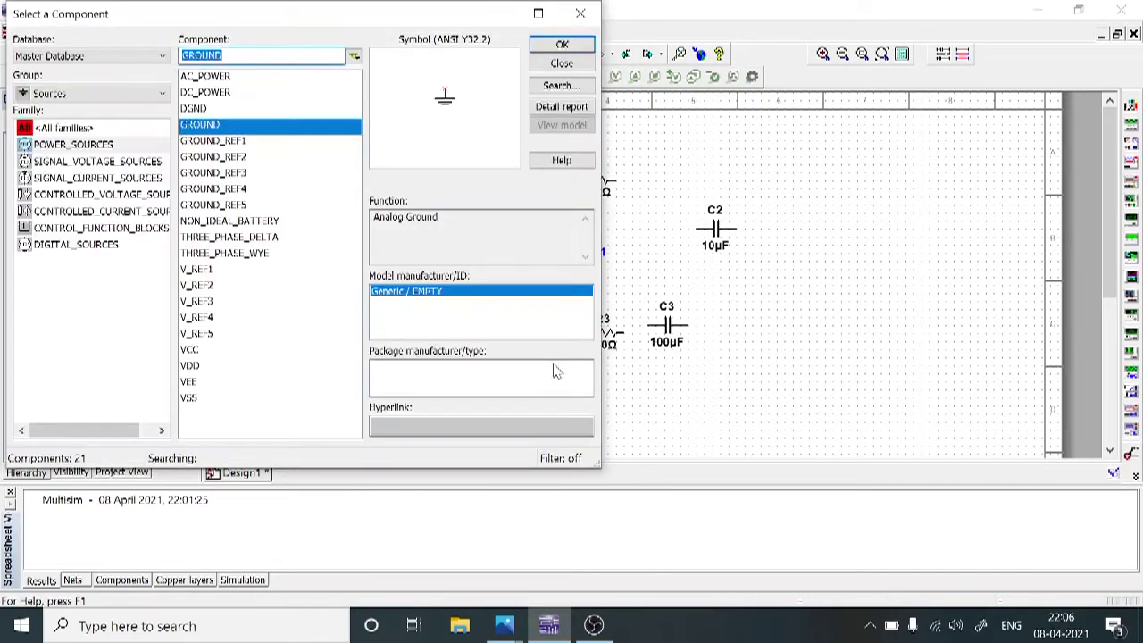
pyautogui.click(196, 367)
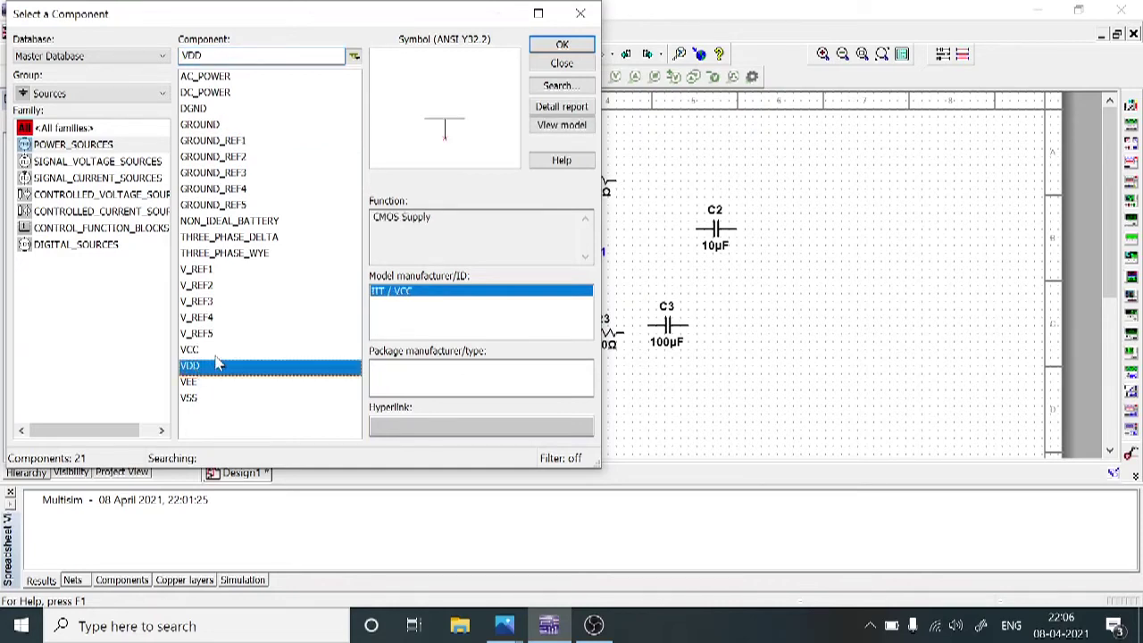
pyautogui.click(561, 46)
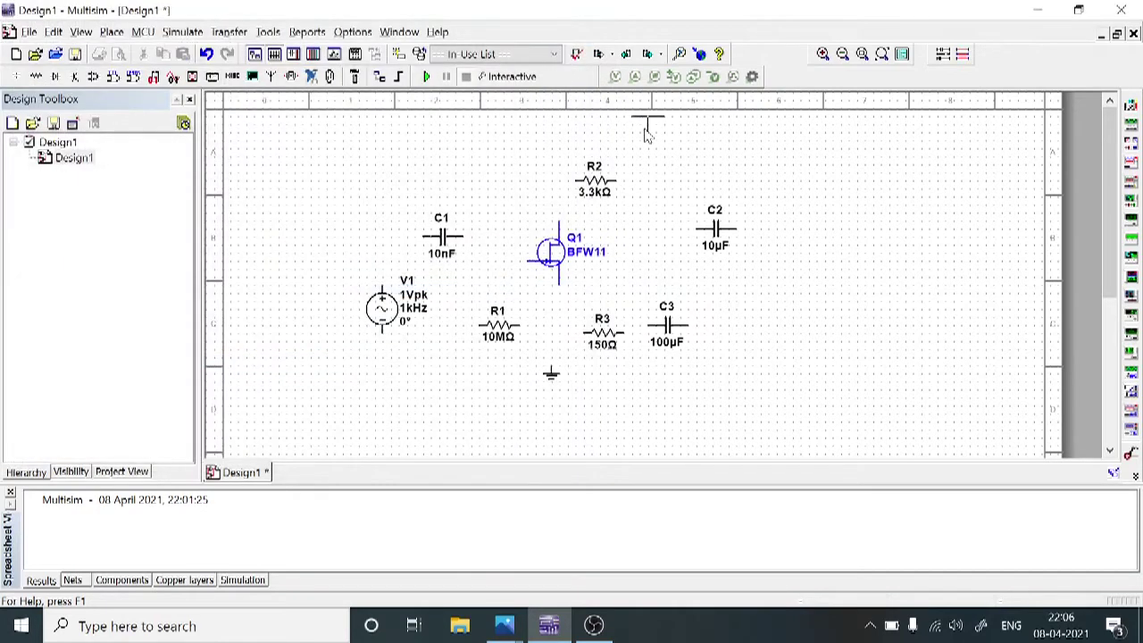
pyautogui.click(637, 154)
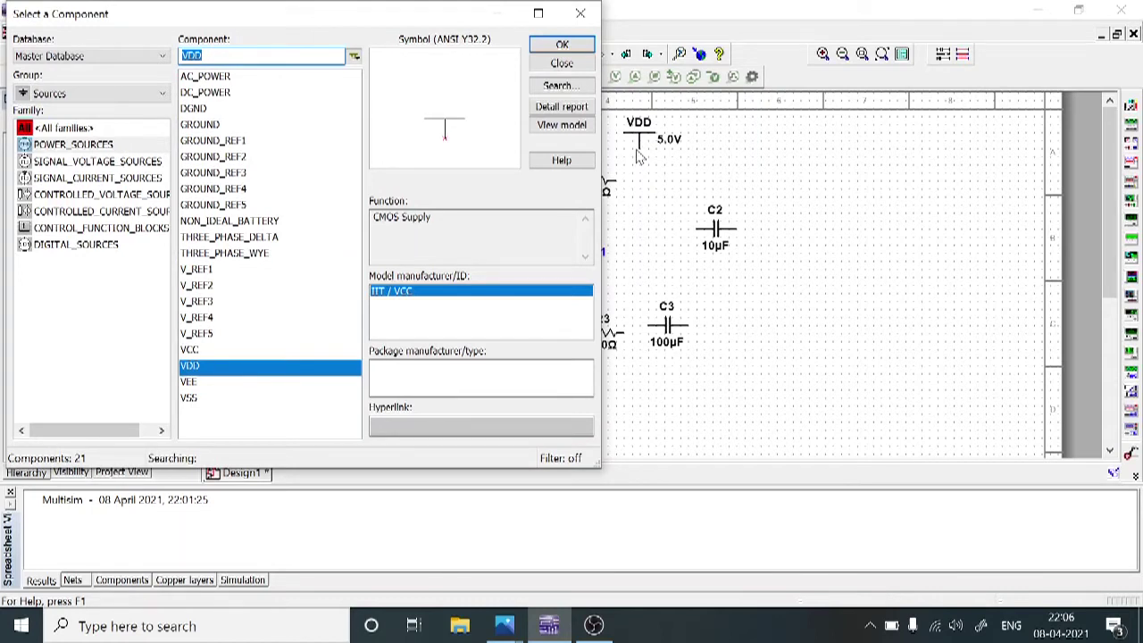
pyautogui.click(563, 64)
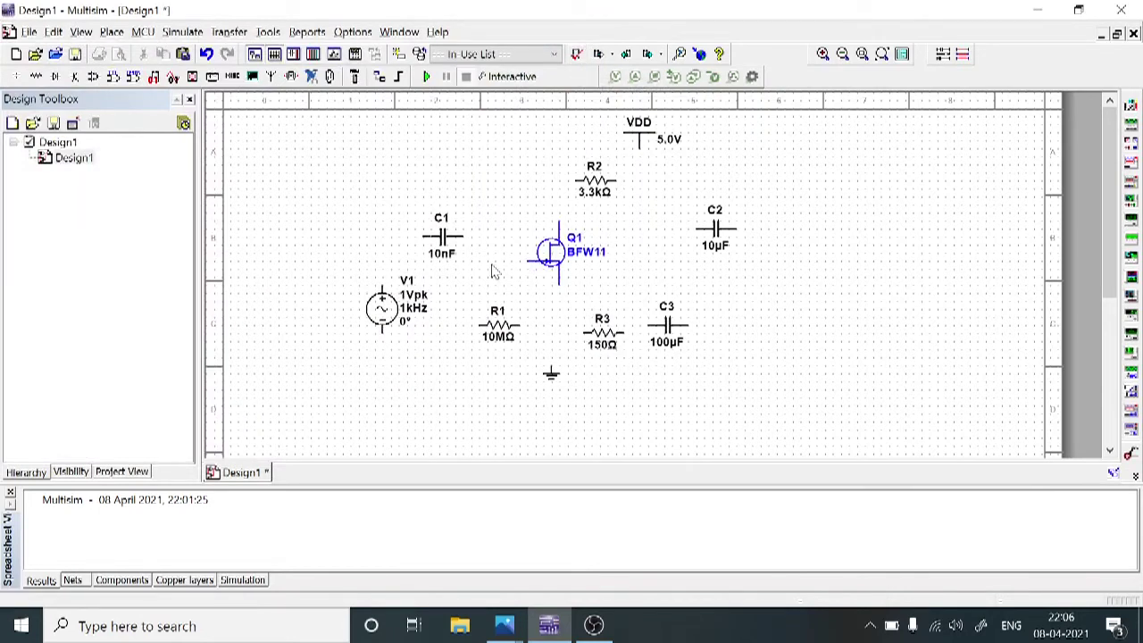
pyautogui.click(379, 313)
# Step: Shift V1 and C1 left, and move Q1 and R2 up
pyautogui.moveTo(378, 312); pyautogui.dragTo(334, 311)
pyautogui.click(442, 241)
pyautogui.moveTo(442, 241); pyautogui.dragTo(402, 241)
pyautogui.moveTo(547, 259); pyautogui.dragTo(514, 234)
pyautogui.moveTo(599, 183); pyautogui.dragTo(534, 169)
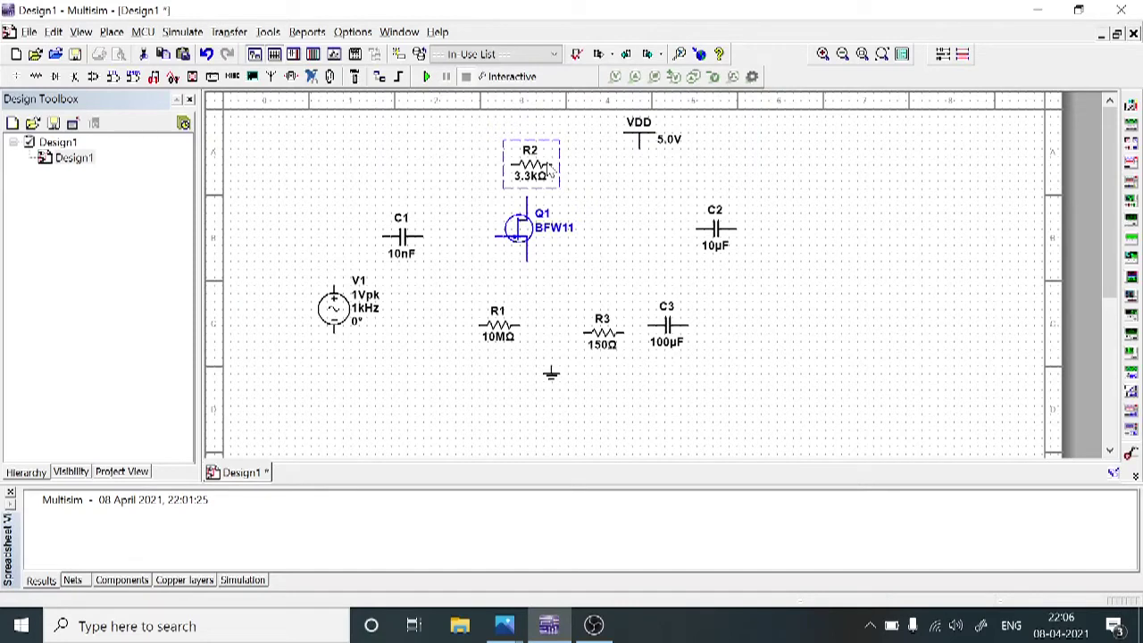
# Step: Rotate R2 and R1 to stand vertically, with VDD just above R2
pyautogui.rightClick(549, 171)
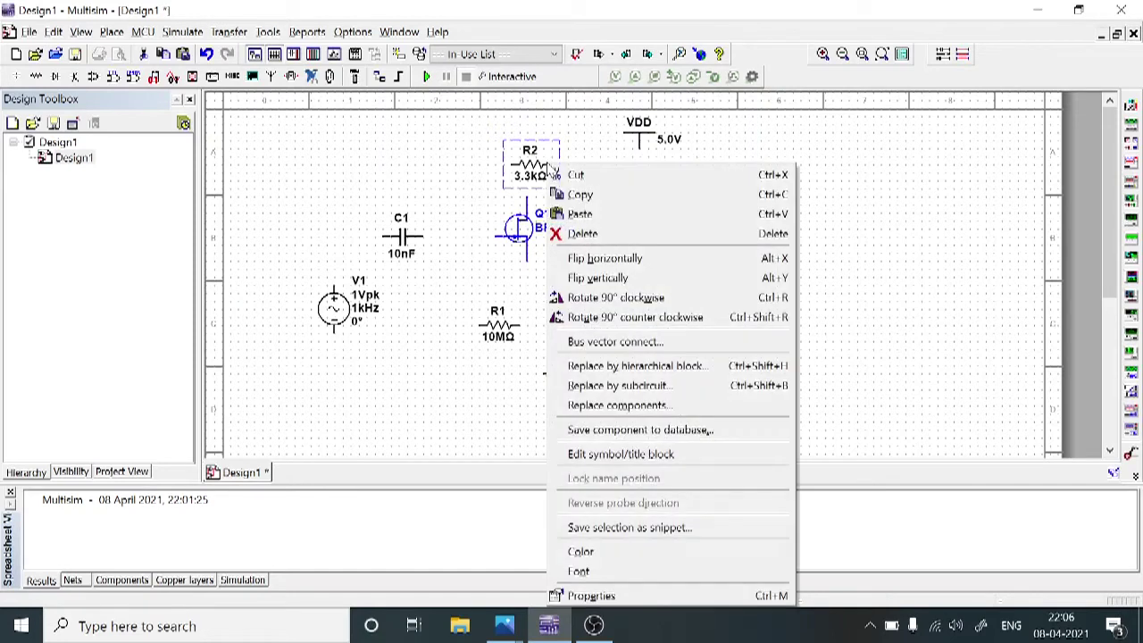
pyautogui.click(597, 299)
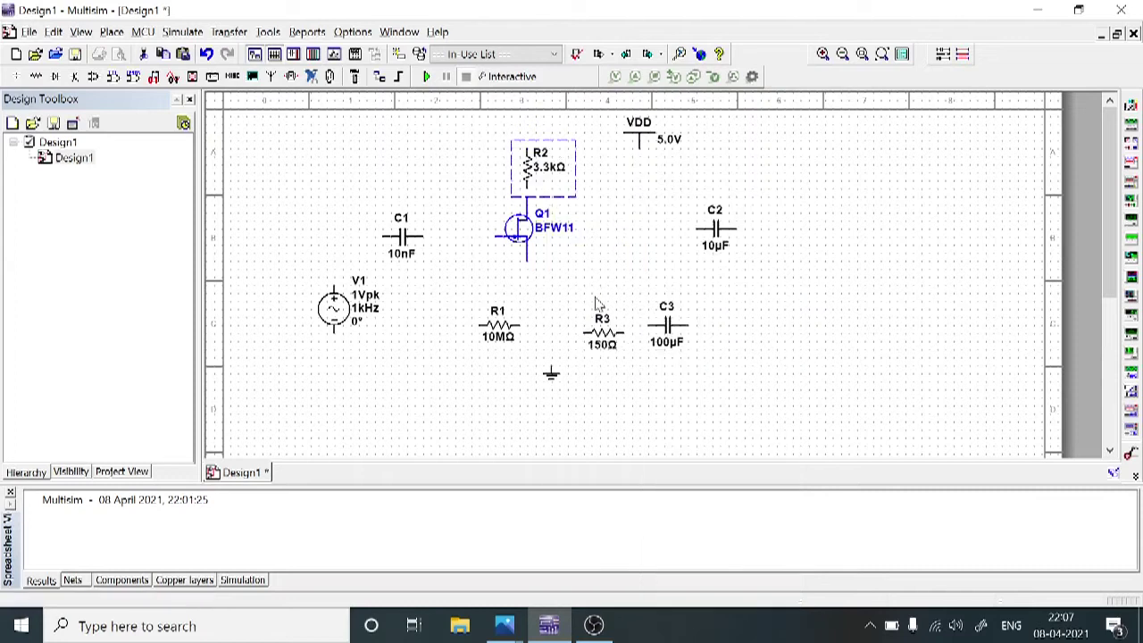
pyautogui.moveTo(640, 136); pyautogui.dragTo(577, 148)
pyautogui.click(630, 217)
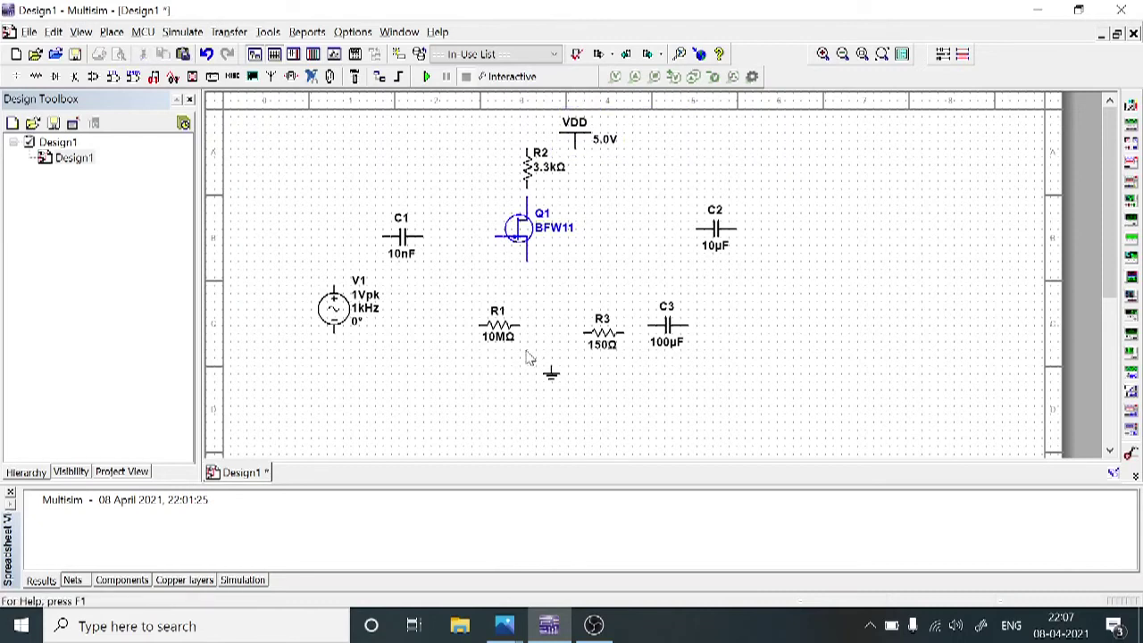
pyautogui.click(499, 327)
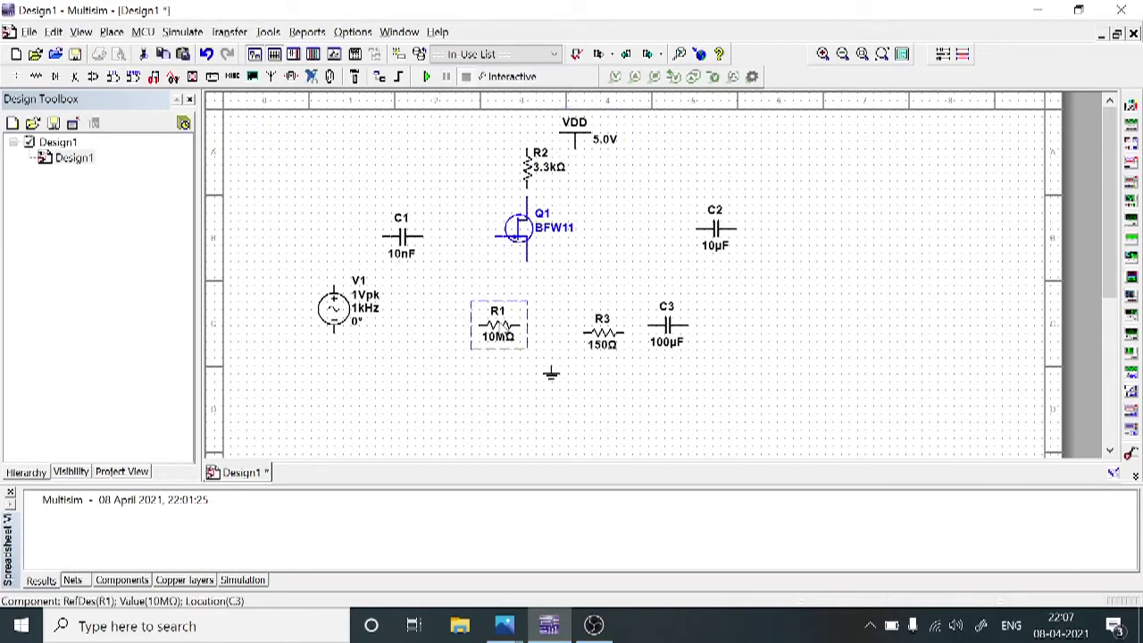
pyautogui.rightClick(499, 326)
pyautogui.click(572, 133)
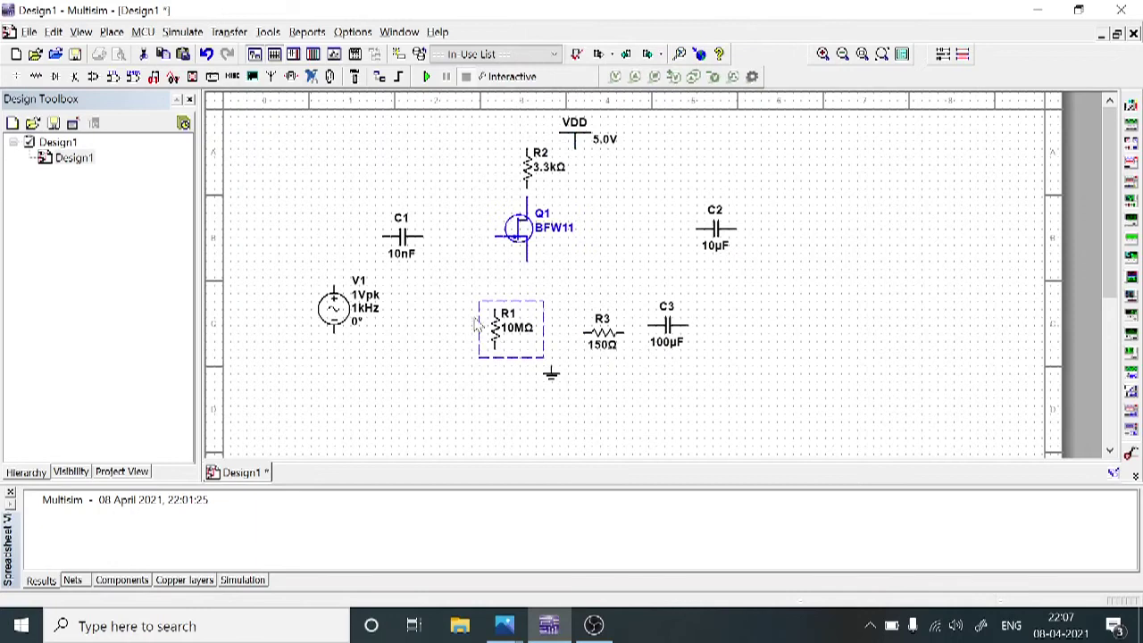
pyautogui.moveTo(500, 336); pyautogui.dragTo(463, 322)
pyautogui.click(604, 324)
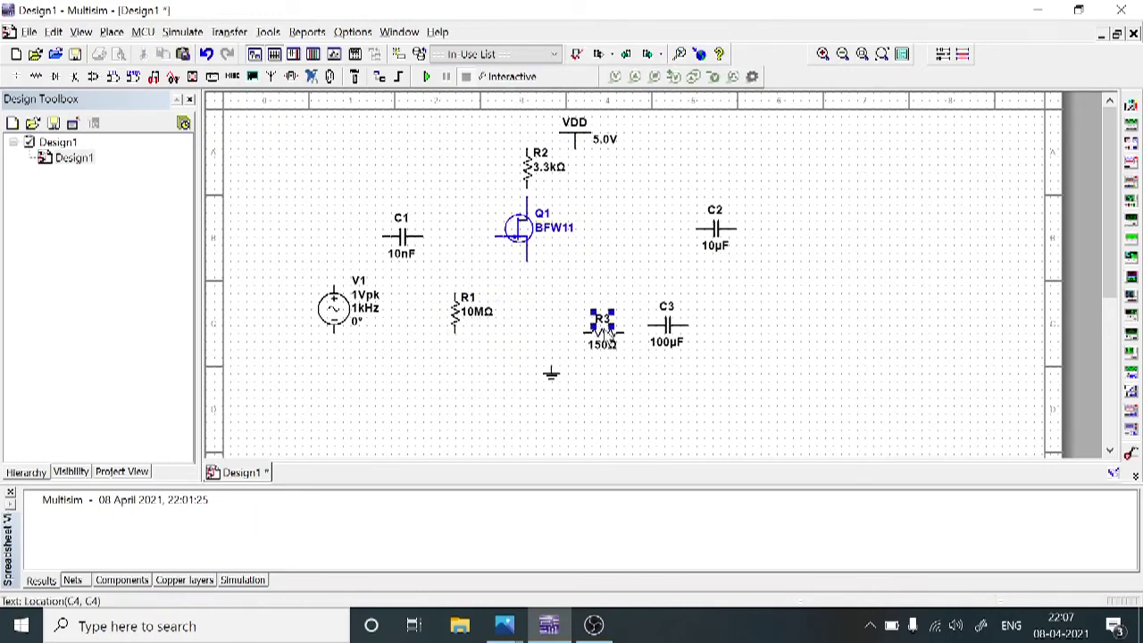
# Step: Rotate R3 and C3 90° side by side under Q1, and move C2 beside R2
pyautogui.click(606, 332)
pyautogui.rightClick(604, 332)
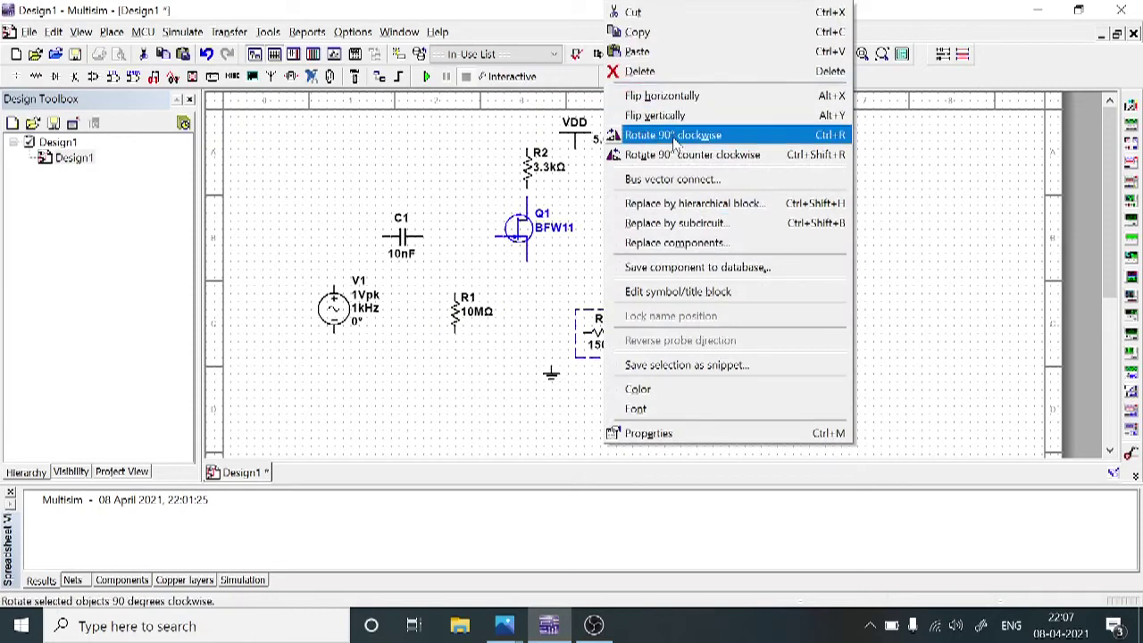
pyautogui.click(674, 142)
pyautogui.moveTo(598, 335); pyautogui.dragTo(529, 319)
pyautogui.click(669, 331)
pyautogui.rightClick(675, 331)
pyautogui.click(745, 137)
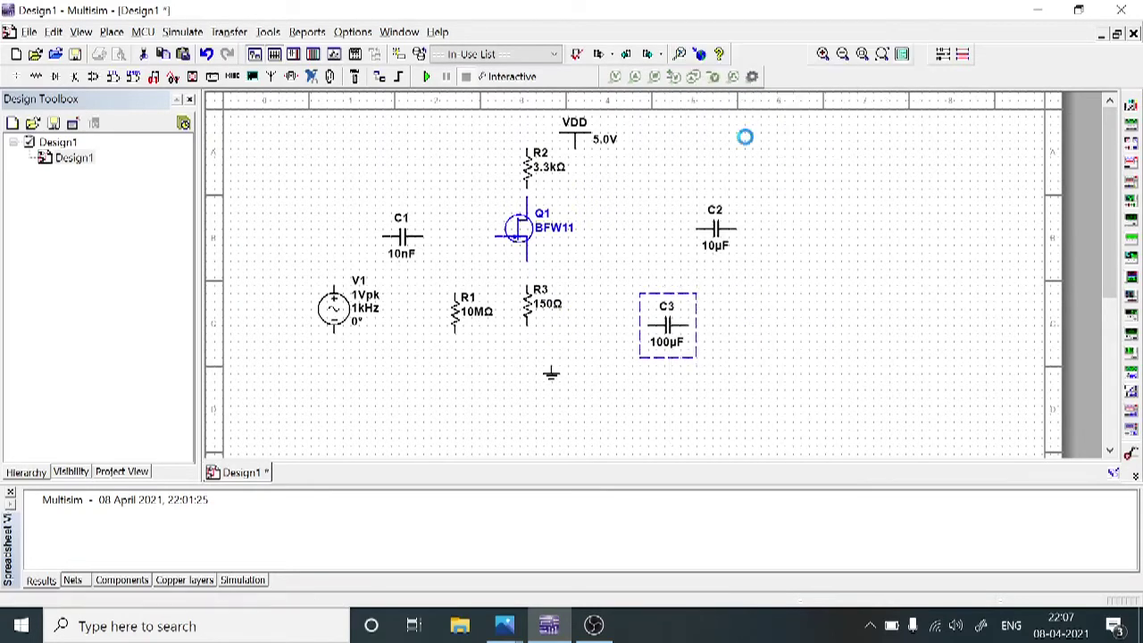
pyautogui.moveTo(665, 326); pyautogui.dragTo(578, 302)
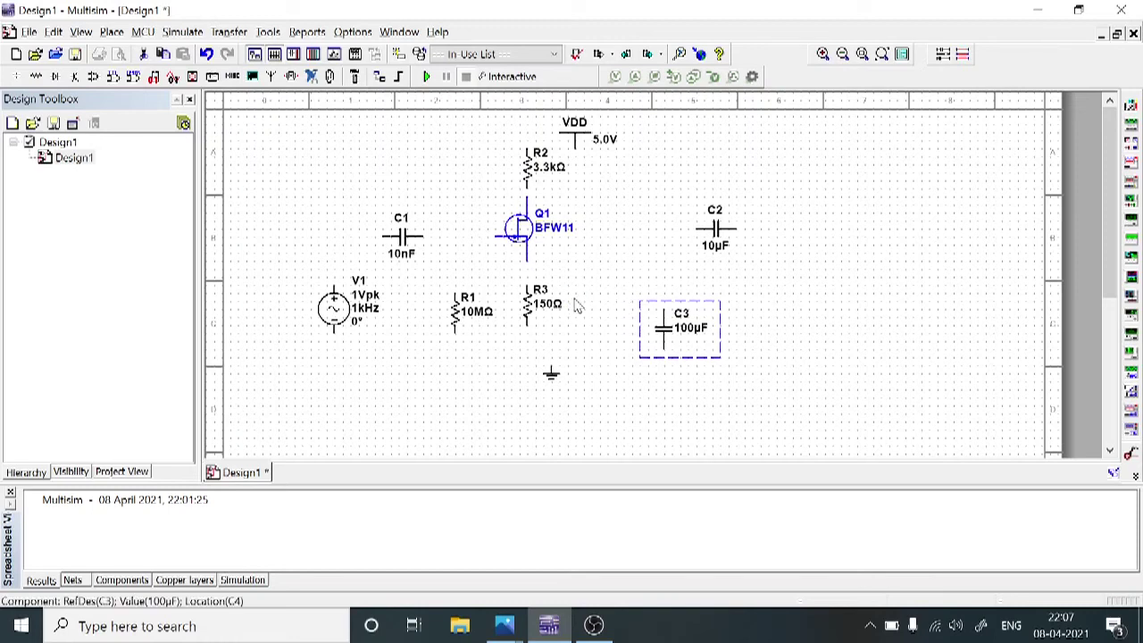
pyautogui.click(696, 348)
pyautogui.moveTo(716, 231); pyautogui.dragTo(653, 192)
pyautogui.click(700, 296)
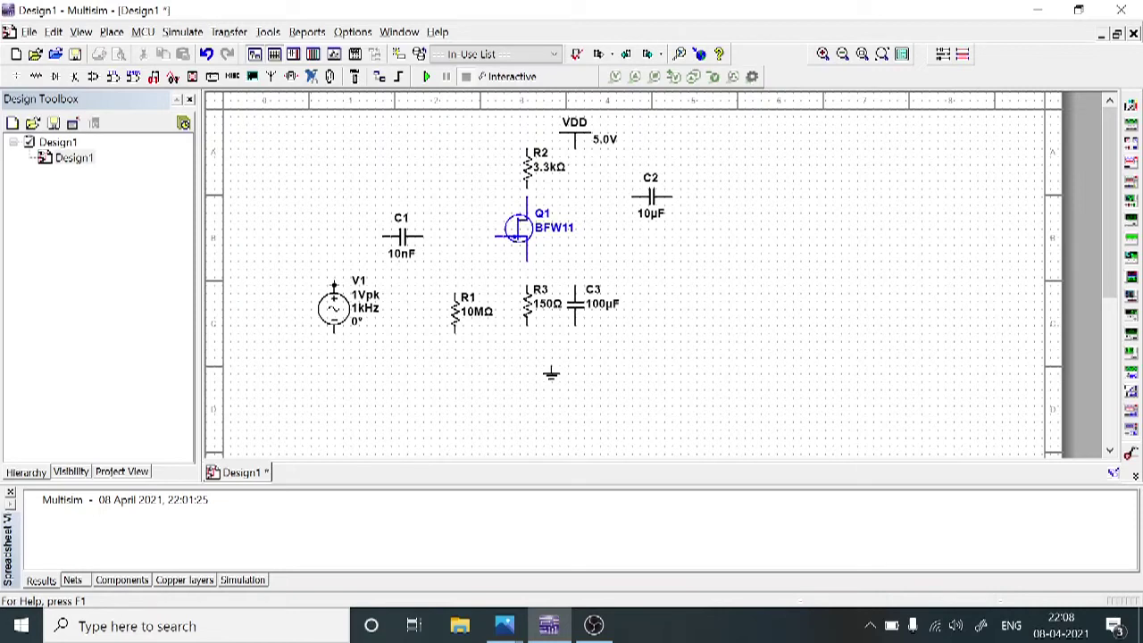
# Step: Wire V1 through C1 to Q1's gate and join R1 to the gate
pyautogui.click(337, 275)
pyautogui.click(386, 235)
pyautogui.click(497, 237)
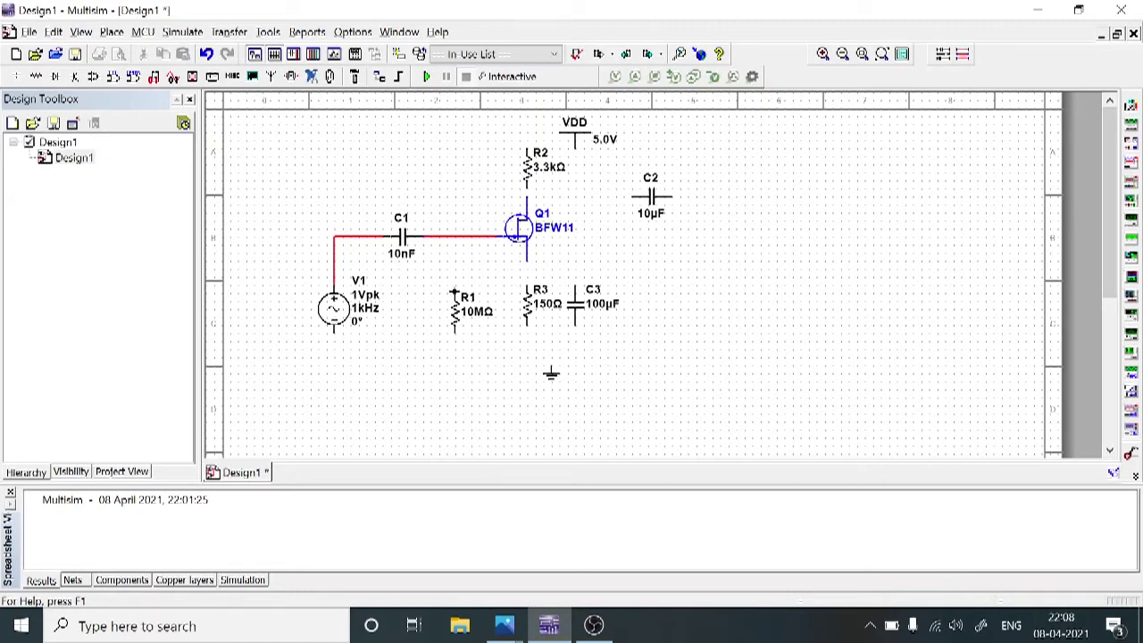
pyautogui.click(453, 265)
pyautogui.click(453, 236)
# Step: Wire Q1's drain through R2 to VDD, and its source to R3 and C3
pyautogui.click(527, 183)
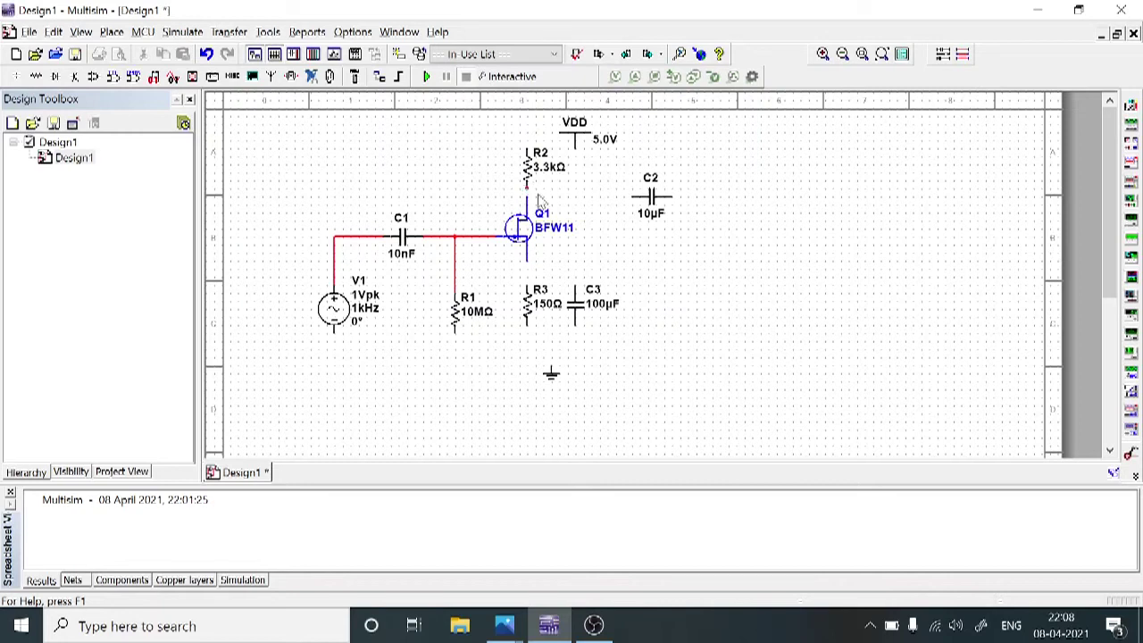
pyautogui.click(536, 137)
pyautogui.click(574, 145)
pyautogui.click(526, 258)
pyautogui.click(526, 285)
pyautogui.click(573, 285)
pyautogui.click(529, 267)
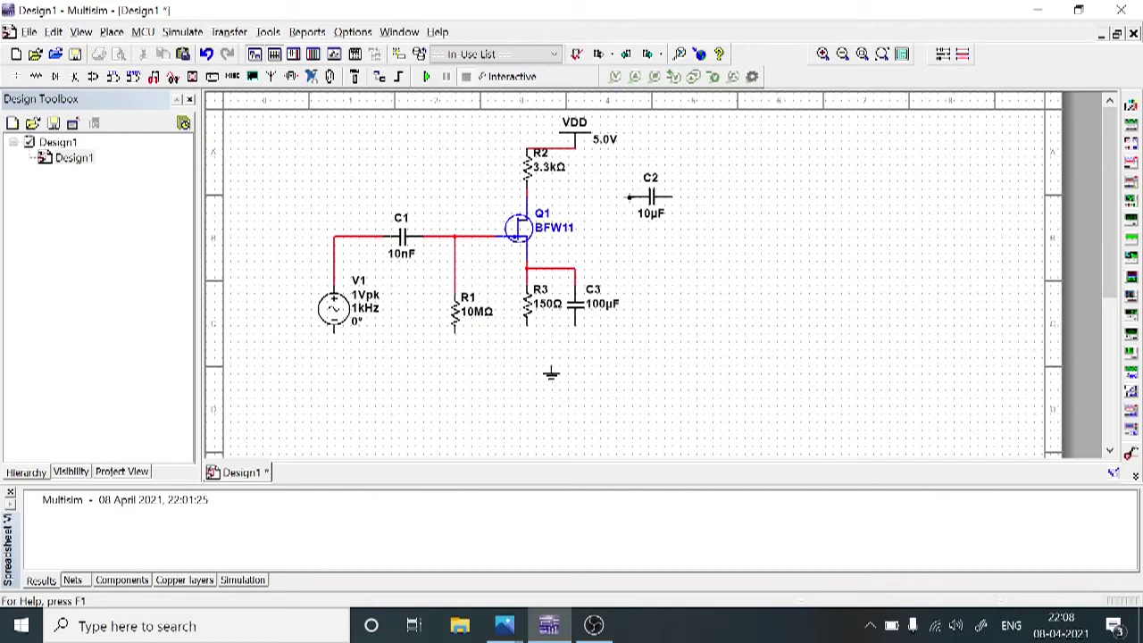
# Step: Try wiring C2 to the drain node, undoing the stray wire and nudging R2 up one grid step
pyautogui.click(631, 197)
pyautogui.click(532, 193)
pyautogui.press('Escape')
pyautogui.click(631, 195)
pyautogui.click(527, 193)
pyautogui.click(528, 193)
pyautogui.press('Escape')
pyautogui.hotkey('ctrl', 'z')
pyautogui.click(538, 177)
pyautogui.moveTo(539, 176); pyautogui.dragTo(538, 169)
pyautogui.click(599, 222)
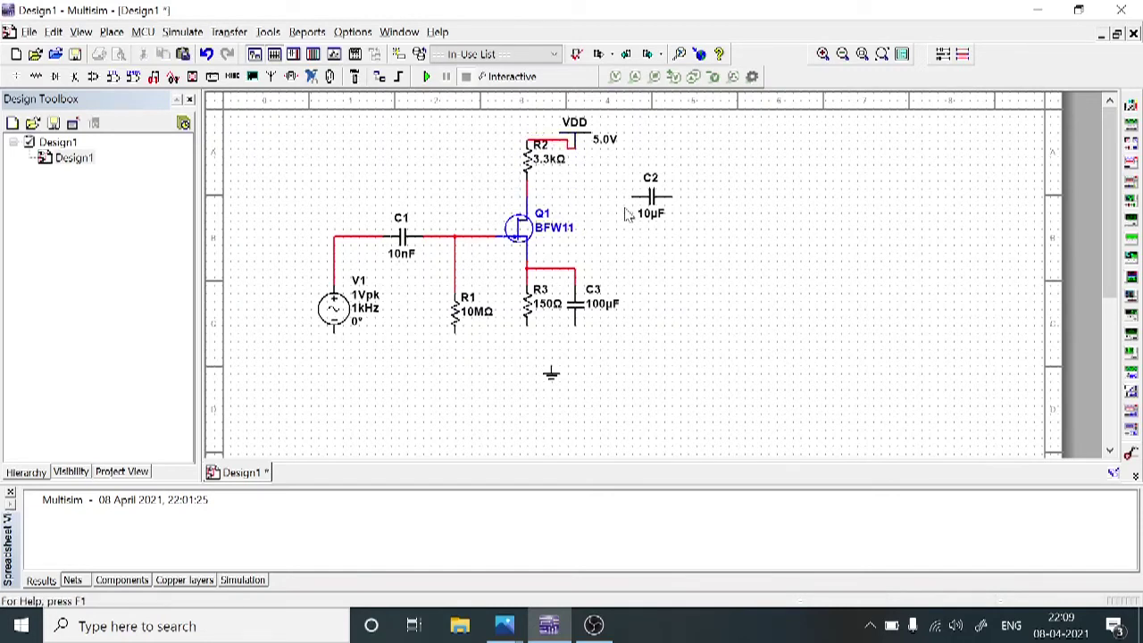
pyautogui.click(631, 197)
pyautogui.press('Escape')
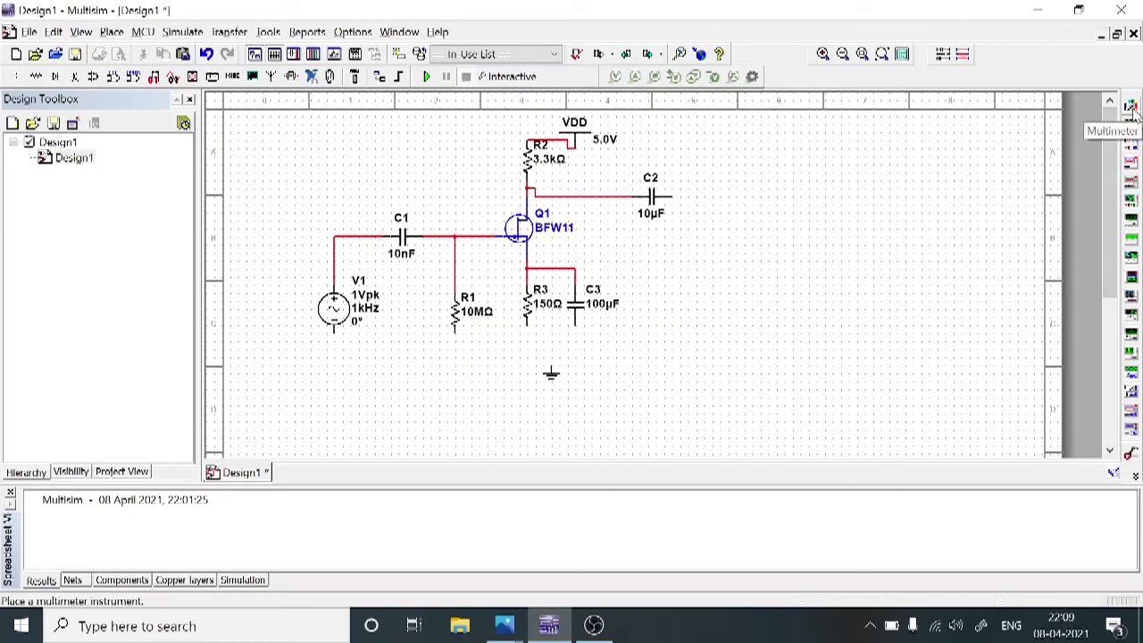
# Step: Place oscilloscope XSC1 right of C2 and wire channel A to C2's output end
pyautogui.click(1133, 165)
pyautogui.click(802, 268)
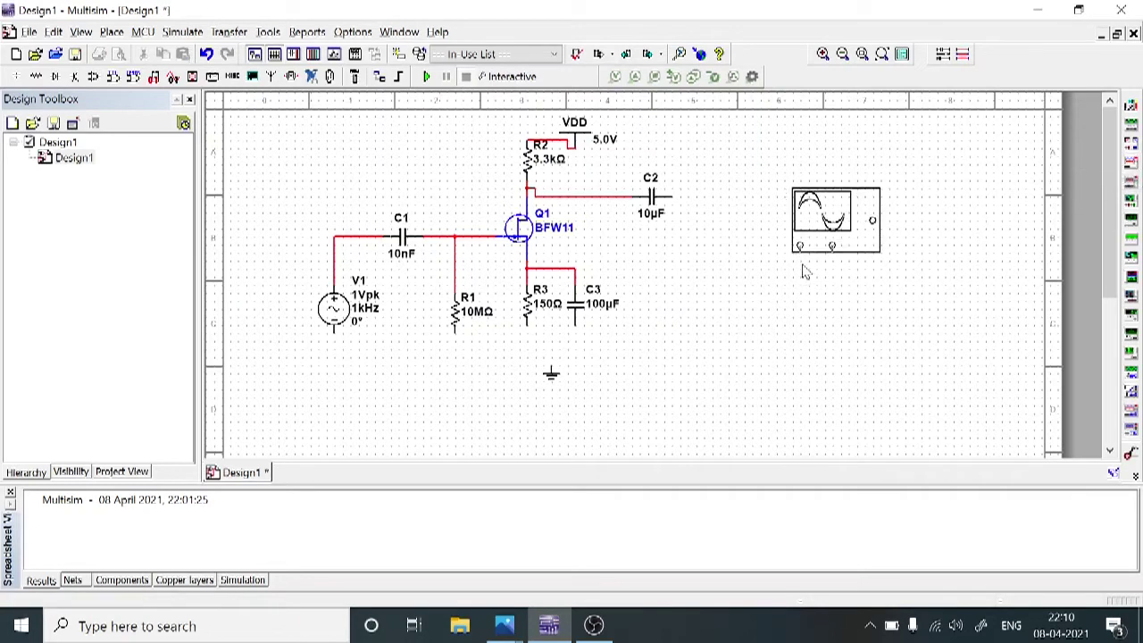
pyautogui.press('Escape')
pyautogui.click(725, 268)
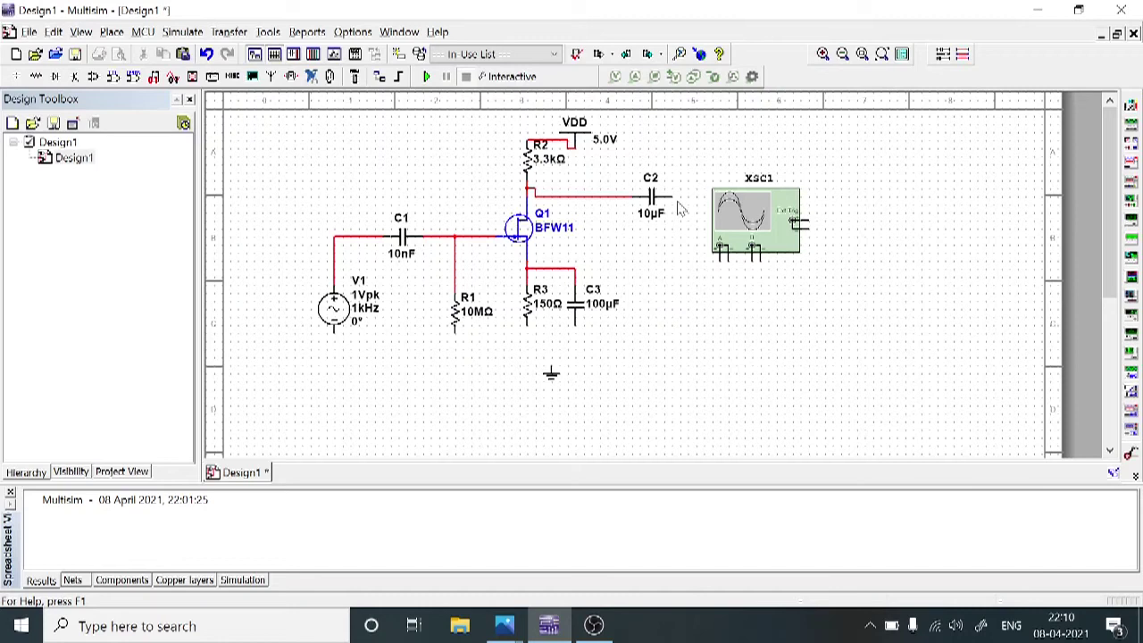
pyautogui.click(719, 260)
pyautogui.click(680, 196)
# Step: Route oscilloscope channel B under the circuit to V1's top terminal, then start V1's ground wire
pyautogui.click(752, 258)
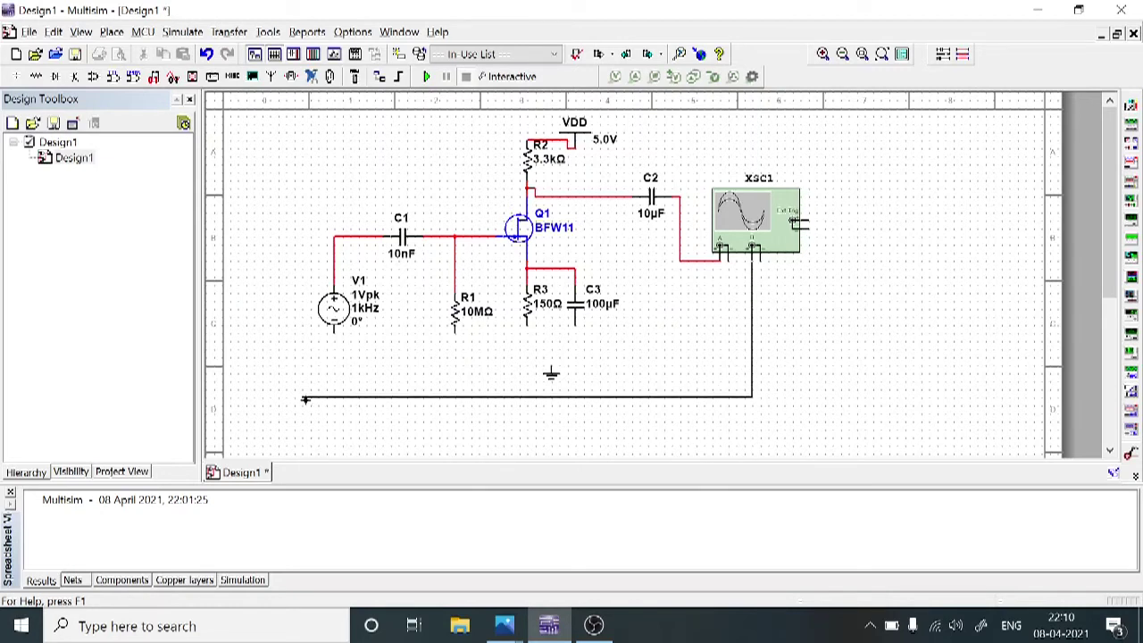
pyautogui.click(327, 267)
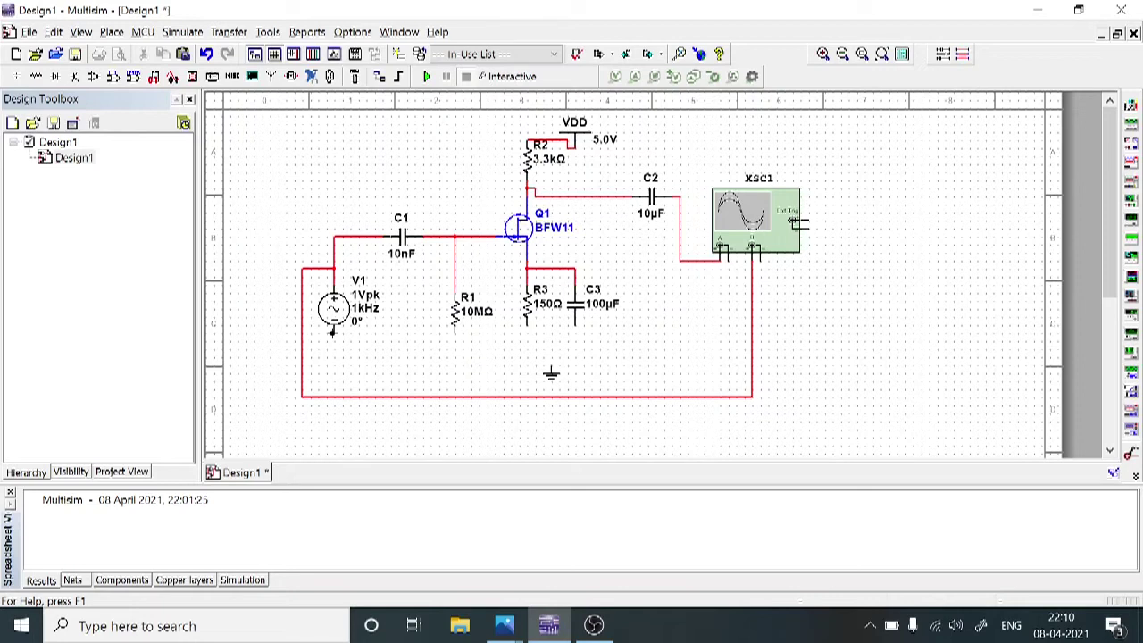
pyautogui.click(333, 331)
# Step: Wire the bottom pins of V1, R1, R3 and C3 to ground
pyautogui.click(552, 363)
pyautogui.click(456, 331)
pyautogui.click(459, 356)
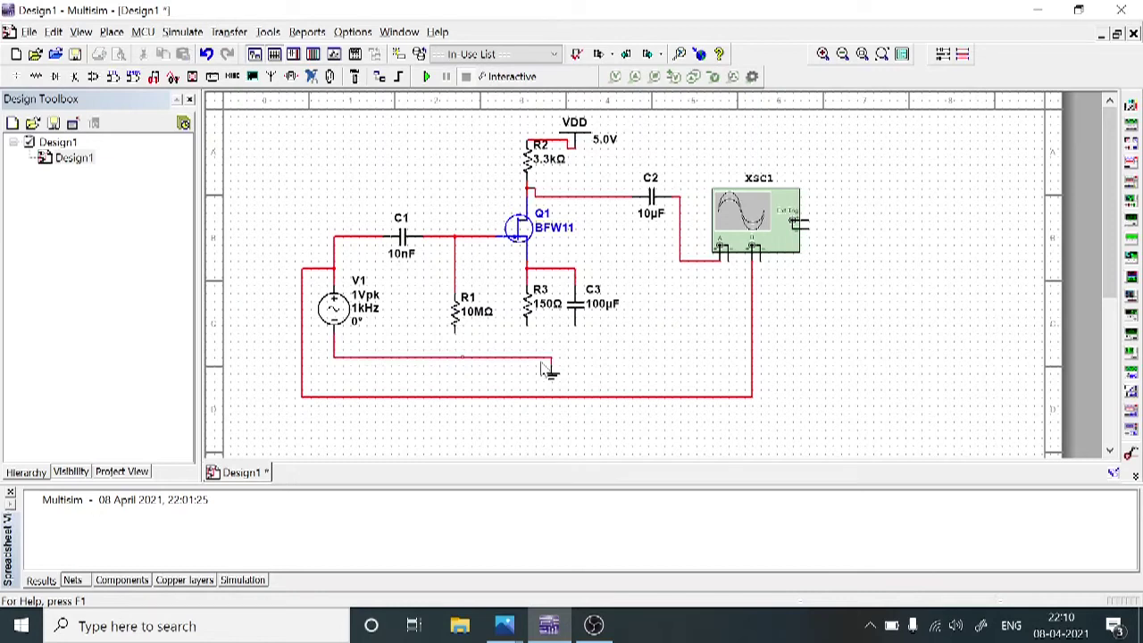
pyautogui.click(527, 327)
pyautogui.click(527, 357)
pyautogui.click(574, 320)
pyautogui.click(559, 358)
# Step: Ground the oscilloscope's channel A and B negative terminals, then bring up the channel B wire's options
pyautogui.click(724, 258)
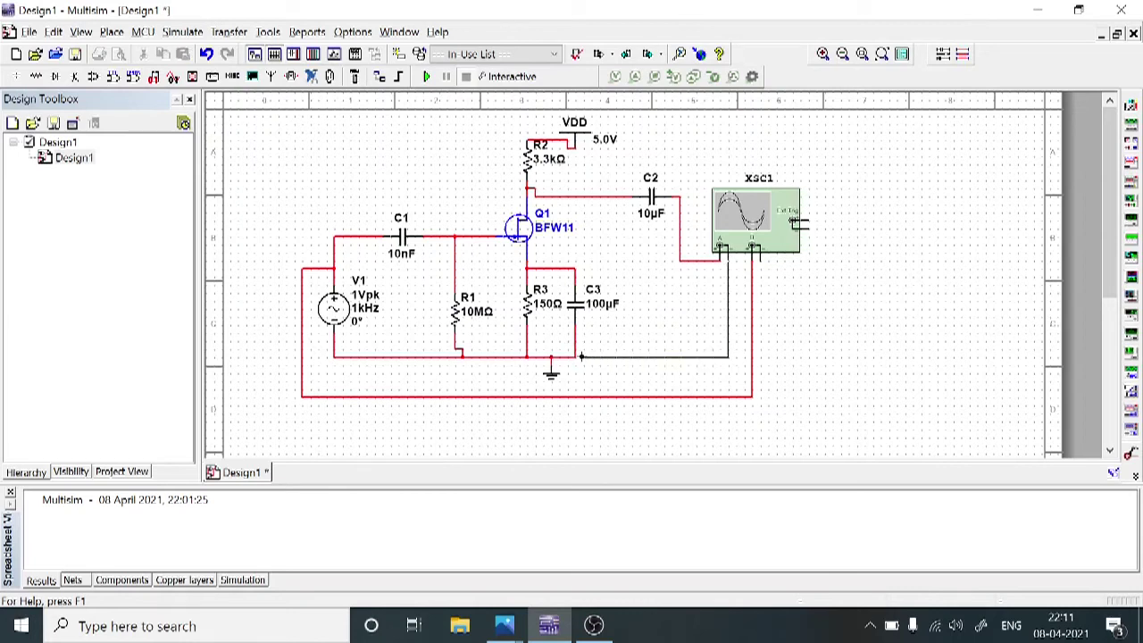
pyautogui.press('Escape')
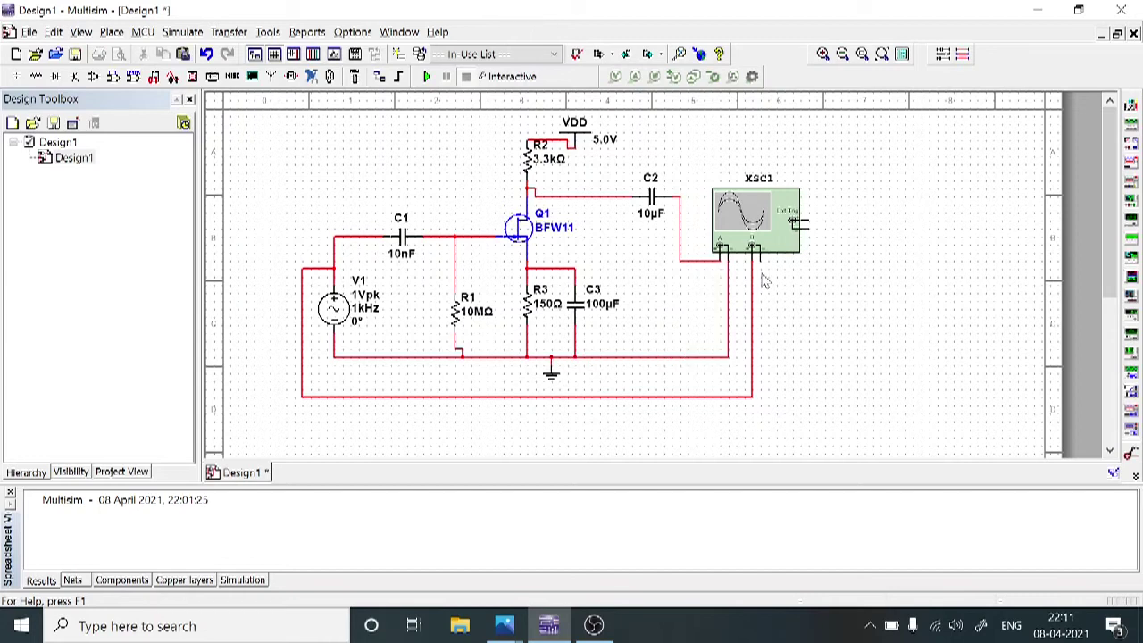
pyautogui.click(756, 258)
pyautogui.click(728, 356)
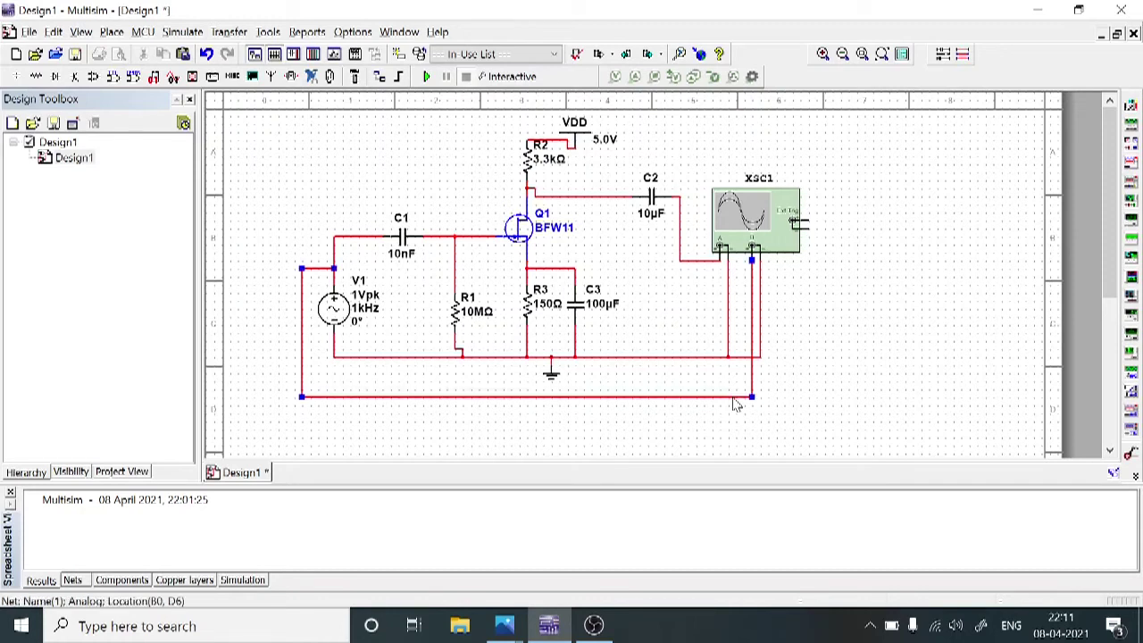
pyautogui.click(732, 396)
pyautogui.rightClick(733, 396)
# Step: Recolor the V1-to-channel B wire segment blue
pyautogui.click(755, 435)
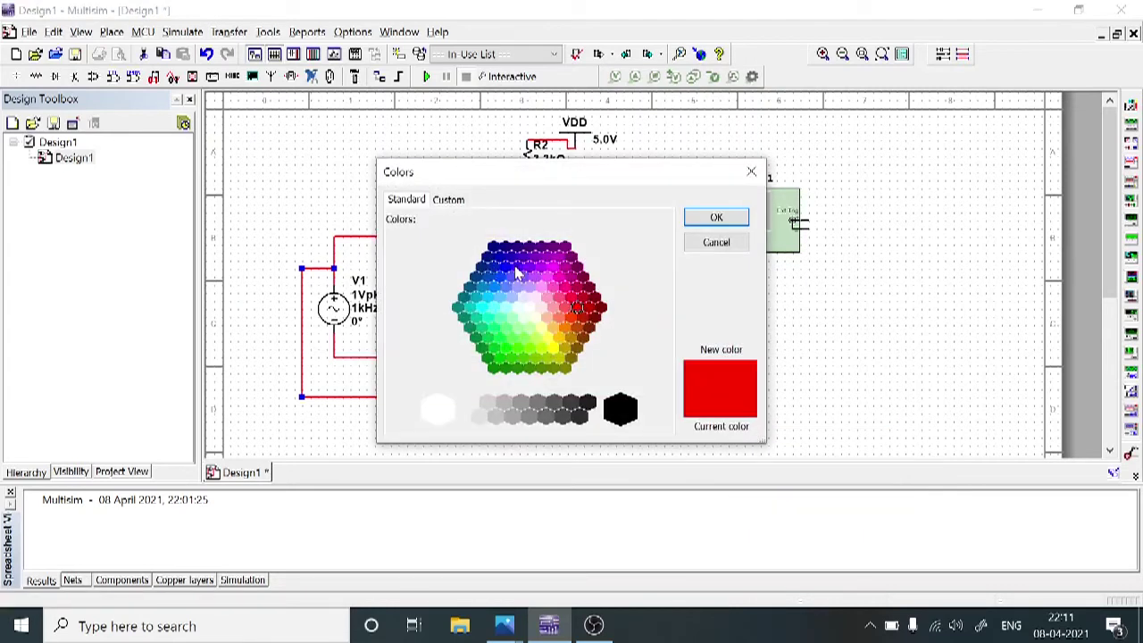
pyautogui.click(514, 260)
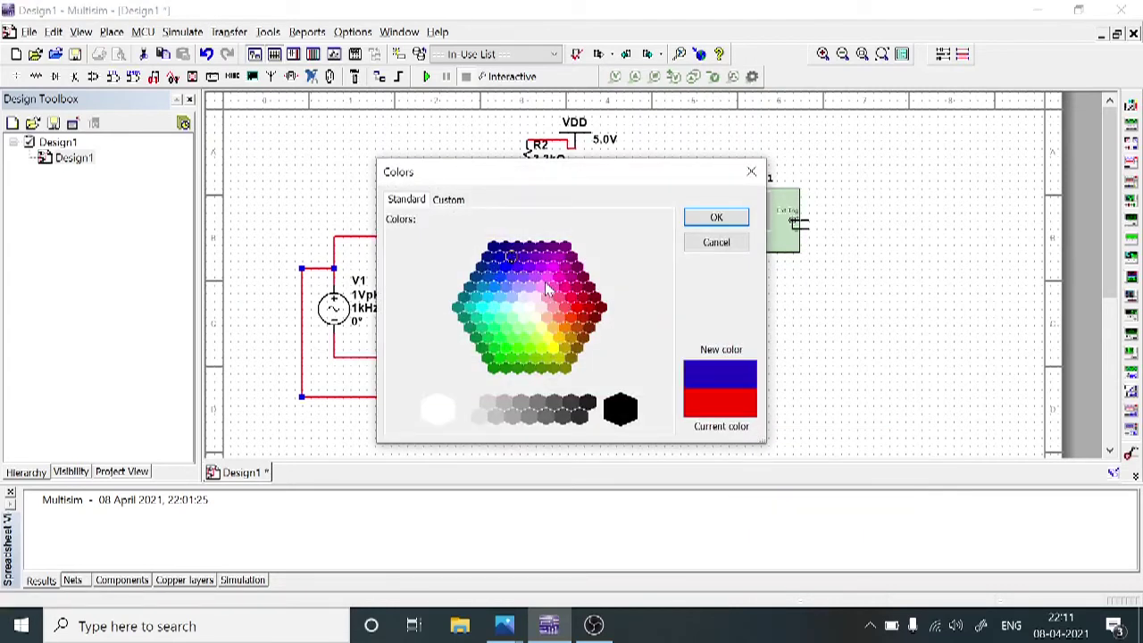
pyautogui.click(717, 219)
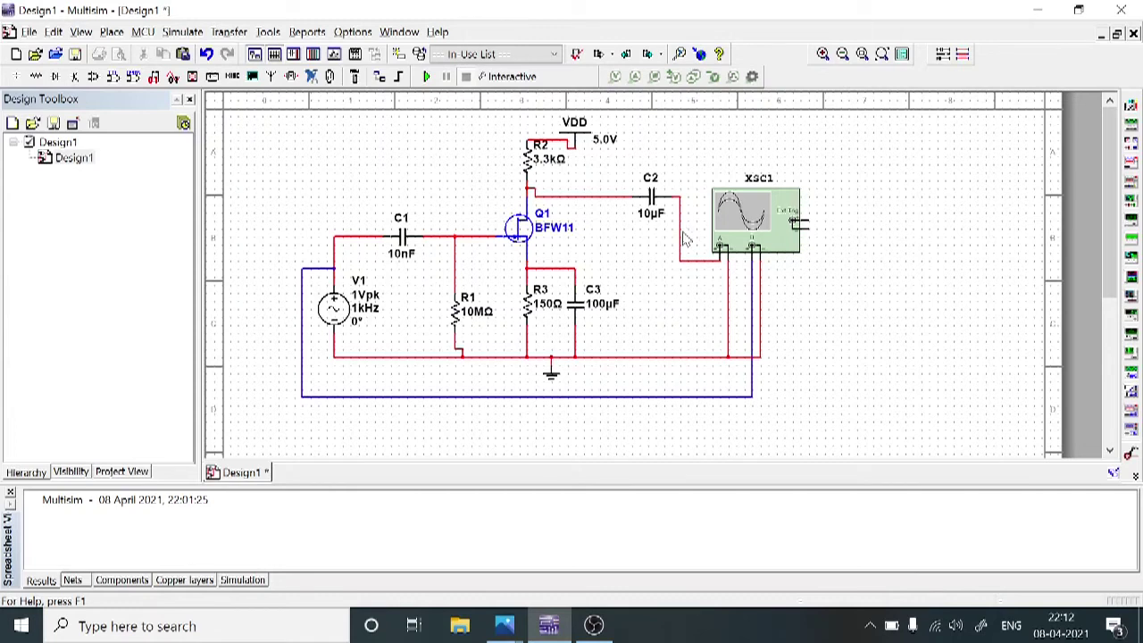
# Step: Set the VDD supply to 15 V and source V1's Voltage (Pk) to 25m
pyautogui.doubleClick(595, 140)
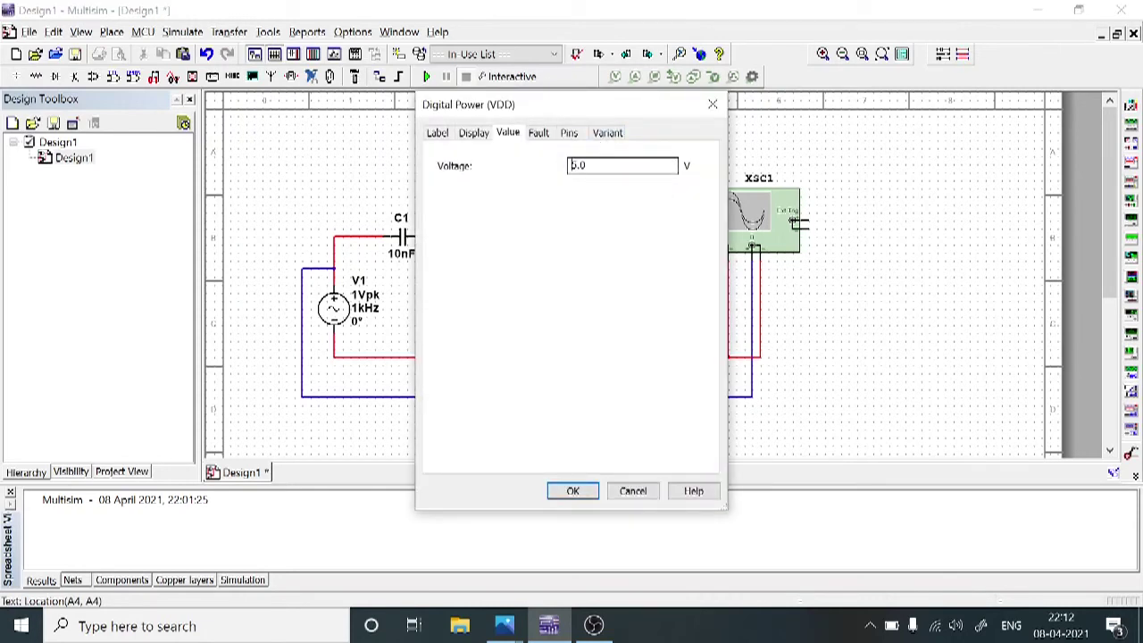
pyautogui.write('1')
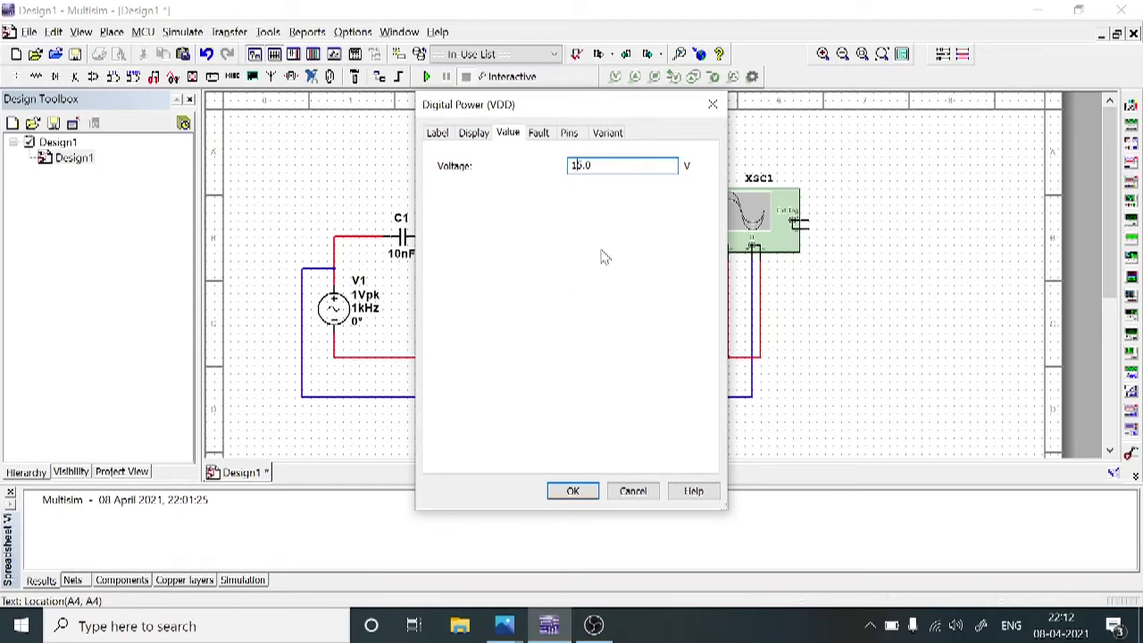
pyautogui.click(578, 495)
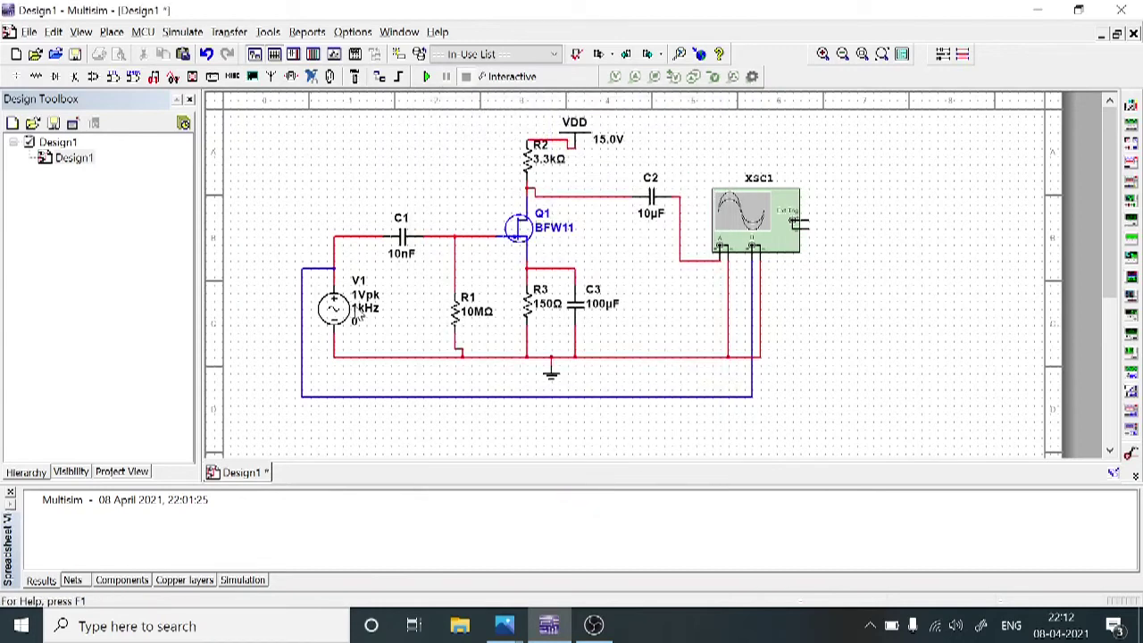
pyautogui.doubleClick(357, 306)
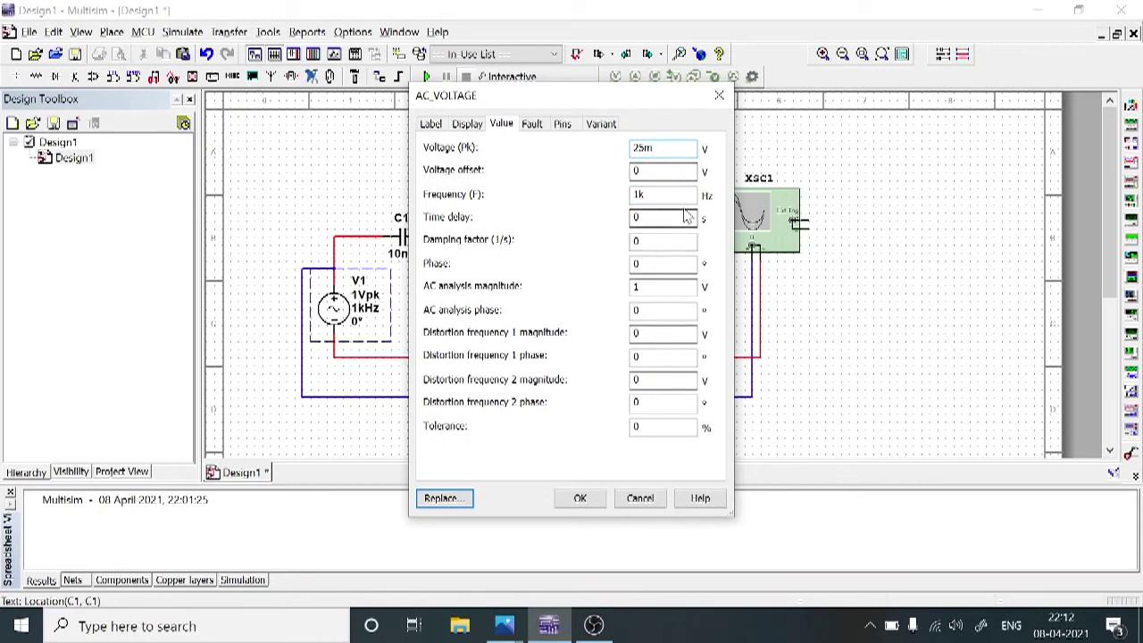
pyautogui.click(581, 498)
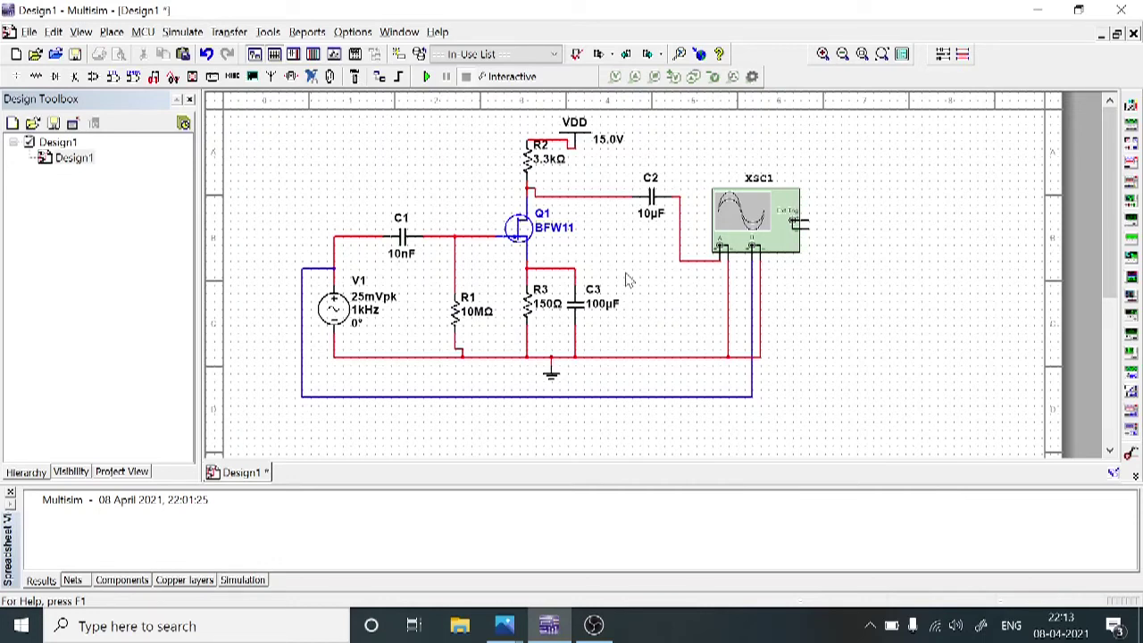
# Step: Run the simulation and set oscilloscope Channel A to 100 mV/Div
pyautogui.click(429, 78)
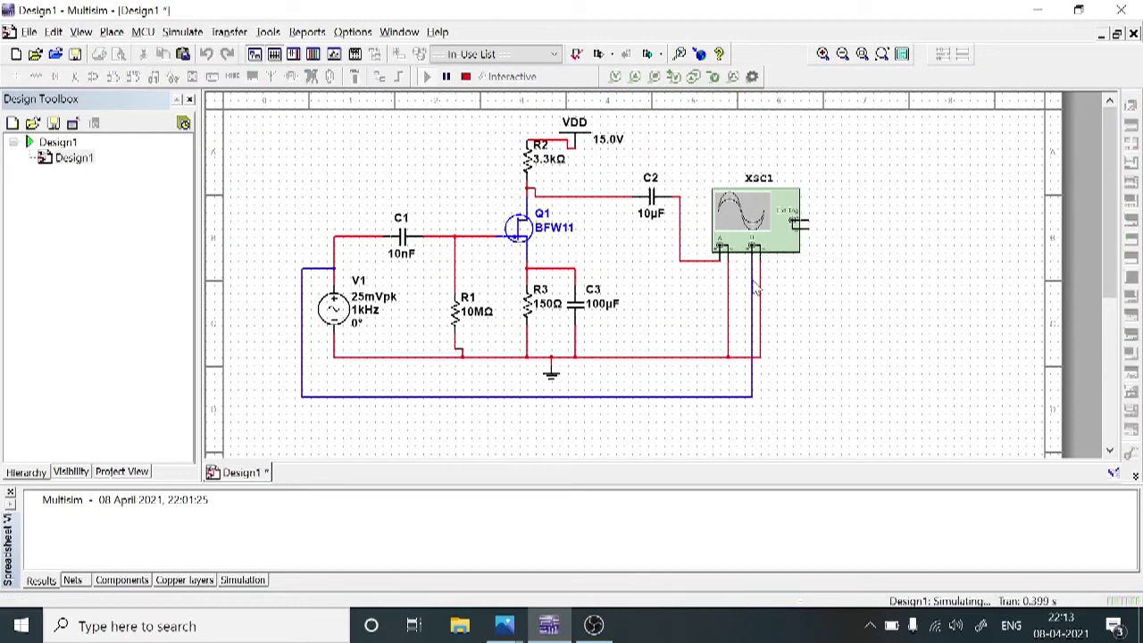
pyautogui.doubleClick(753, 231)
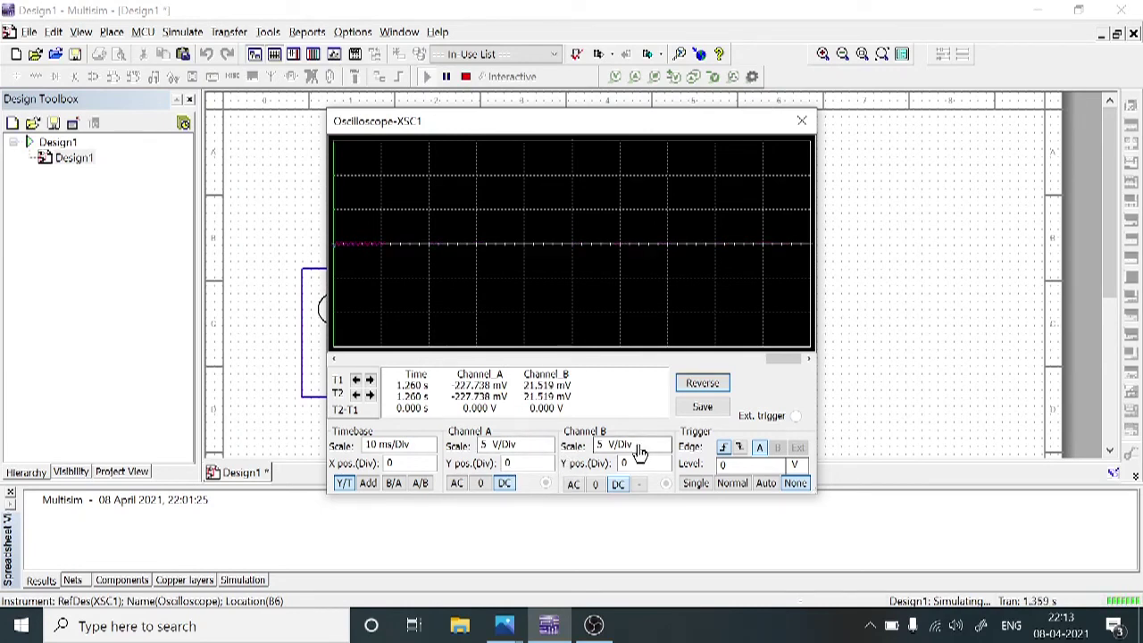
pyautogui.click(548, 450)
pyautogui.click(547, 451)
pyautogui.click(548, 450)
pyautogui.click(547, 450)
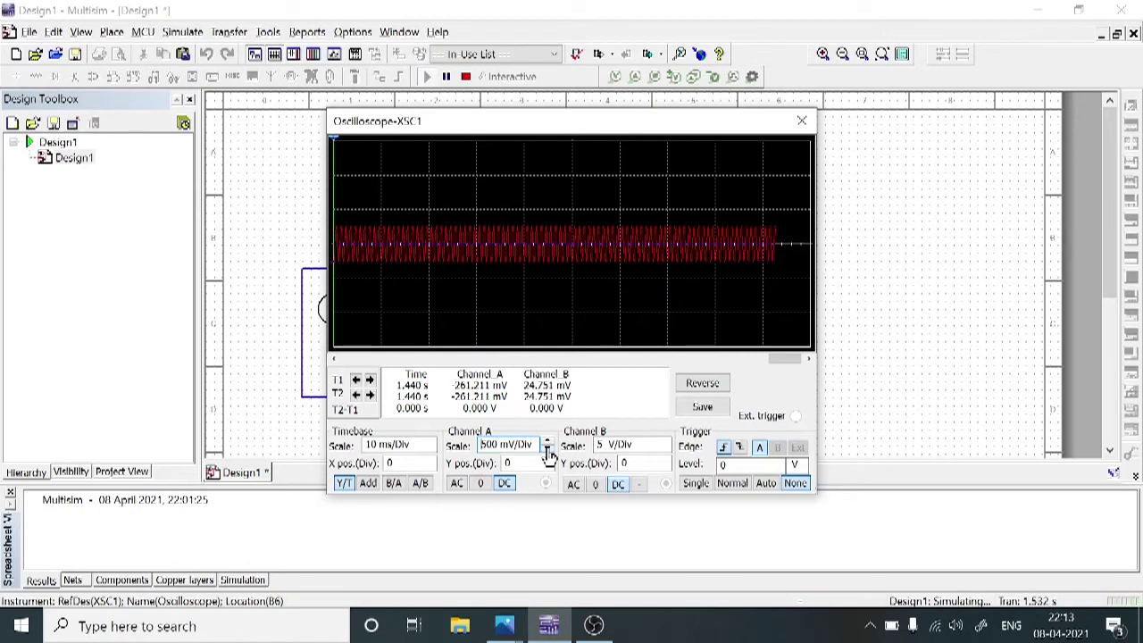
pyautogui.click(548, 450)
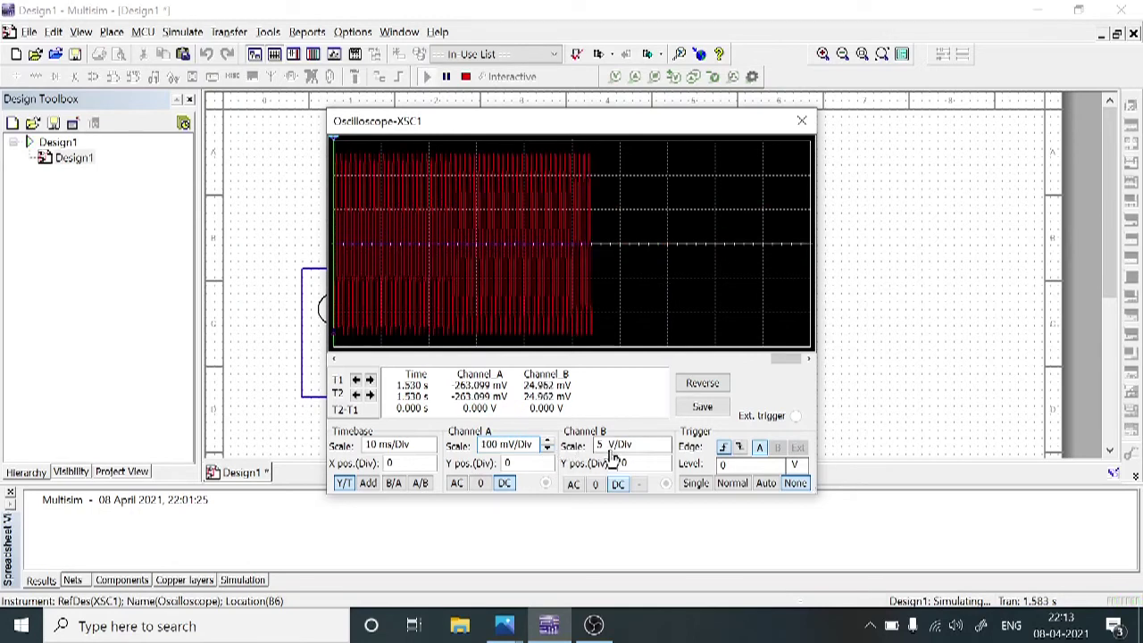
# Step: Set Channel B's scale to 100 mV/Div
pyautogui.click(664, 451)
pyautogui.click(665, 451)
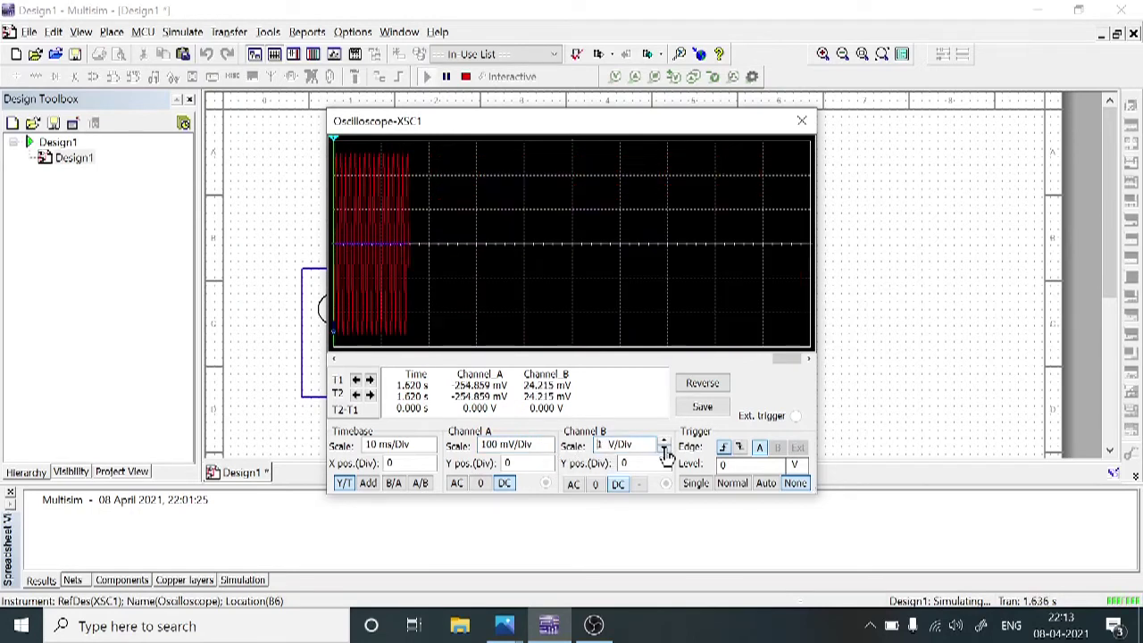
pyautogui.click(665, 451)
pyautogui.click(664, 451)
pyautogui.click(665, 451)
pyautogui.click(664, 451)
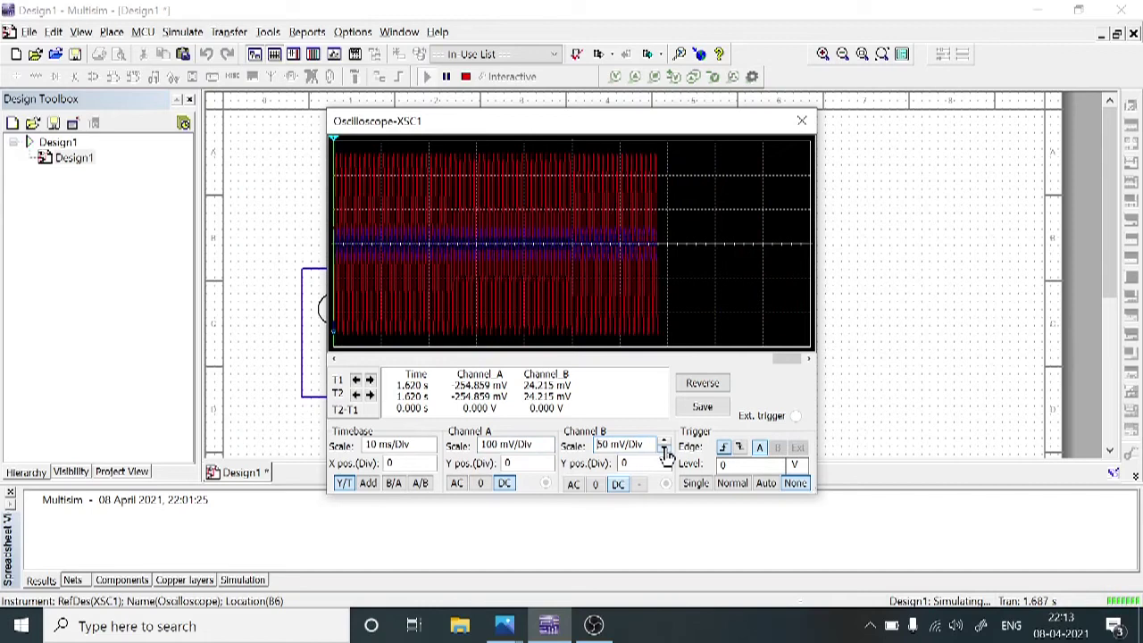
pyautogui.click(665, 451)
pyautogui.click(663, 444)
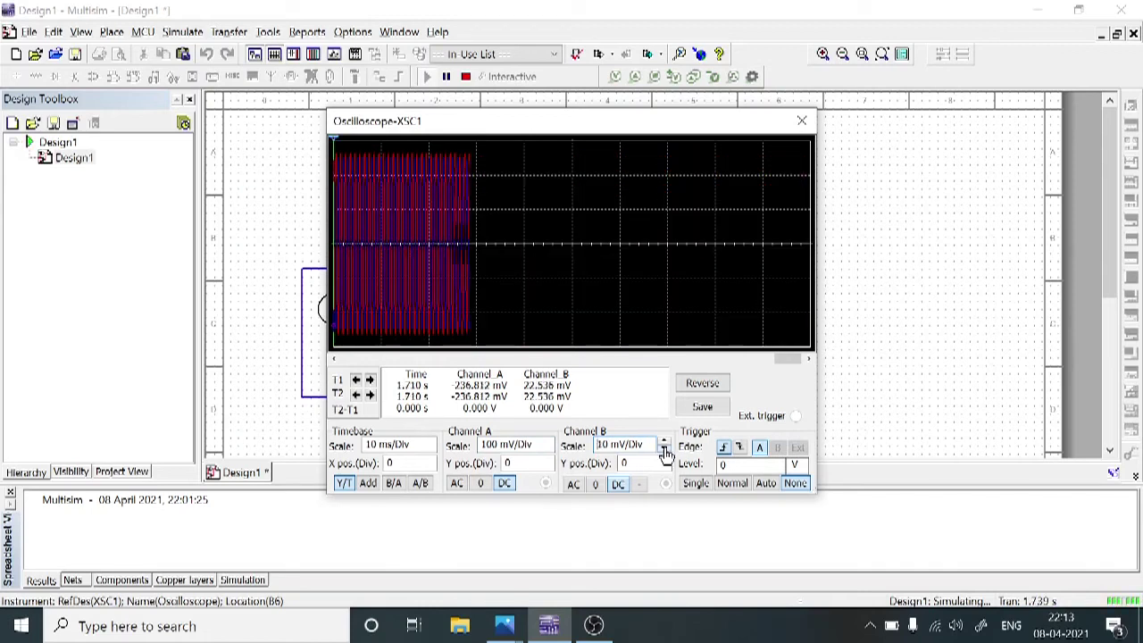
pyautogui.click(664, 445)
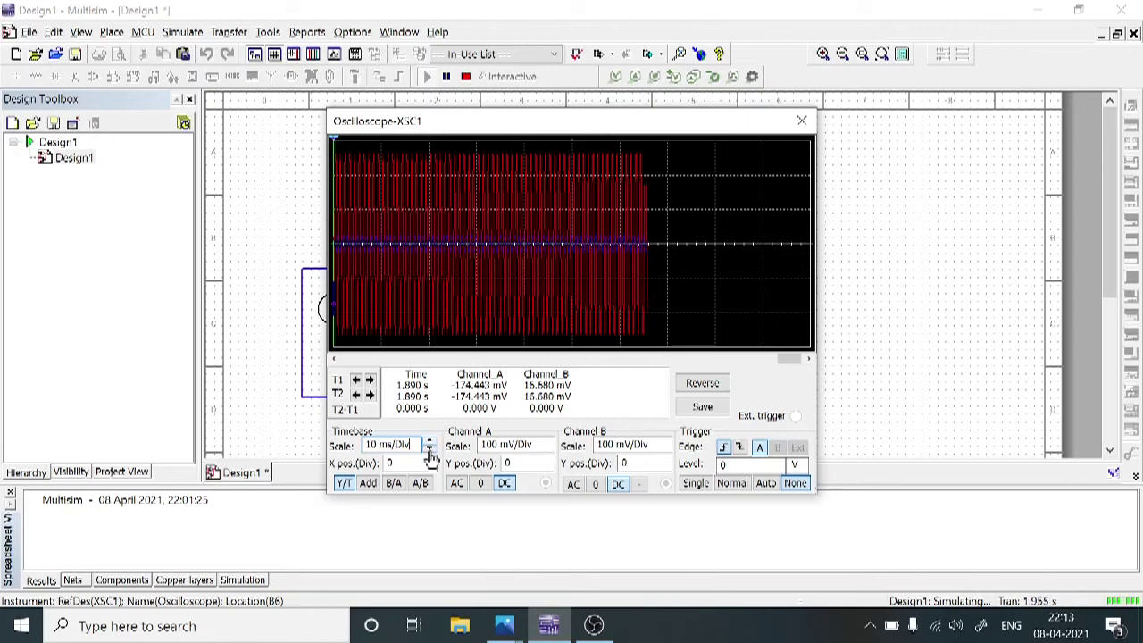
# Step: Shorten the timebase from 10 ms/Div to 500 us/Div
pyautogui.click(430, 452)
pyautogui.click(430, 451)
pyautogui.click(430, 451)
pyautogui.click(430, 451)
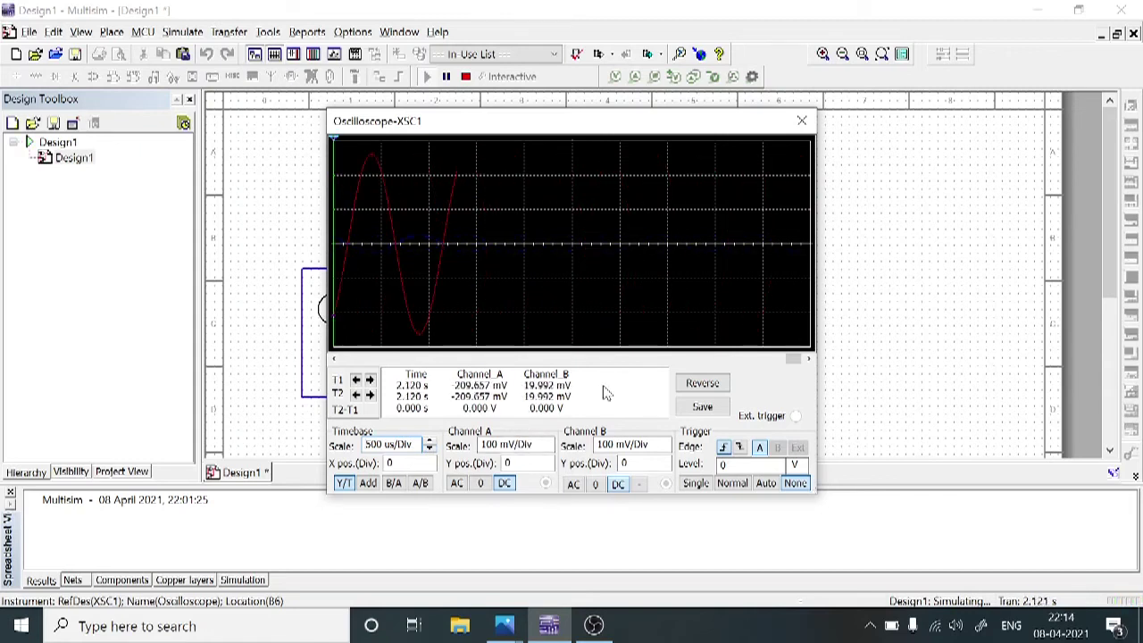
# Step: Pause the simulation and scroll the scope display back to the captured sine trace
pyautogui.click(447, 78)
pyautogui.moveTo(793, 359); pyautogui.dragTo(651, 361)
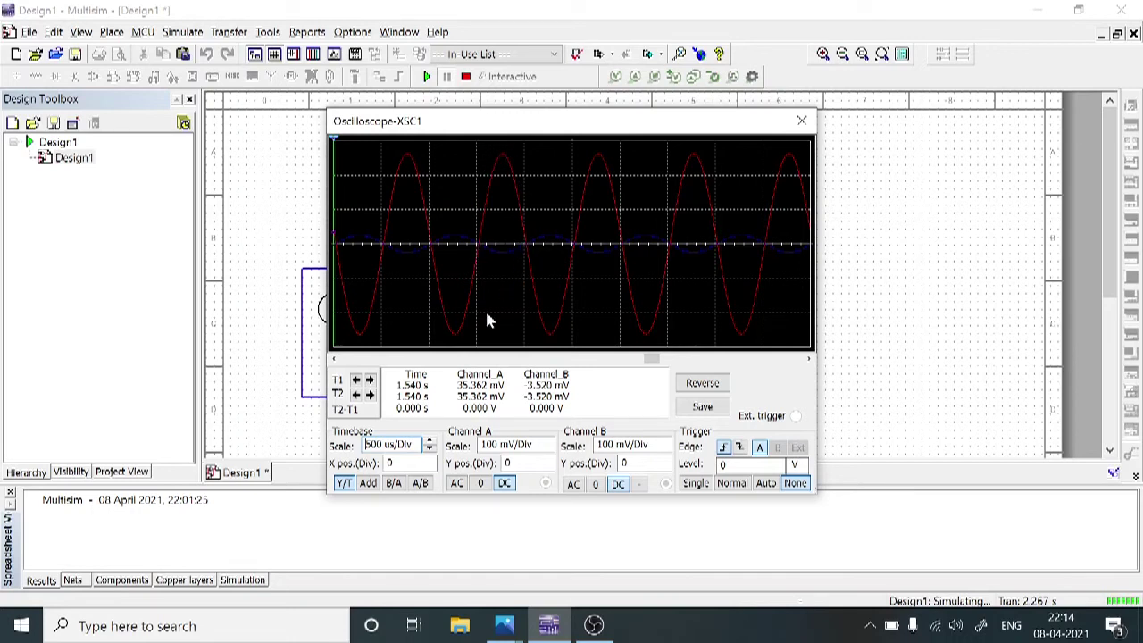
# Step: Make the scope cursors follow the Channel A trace
pyautogui.rightClick(460, 219)
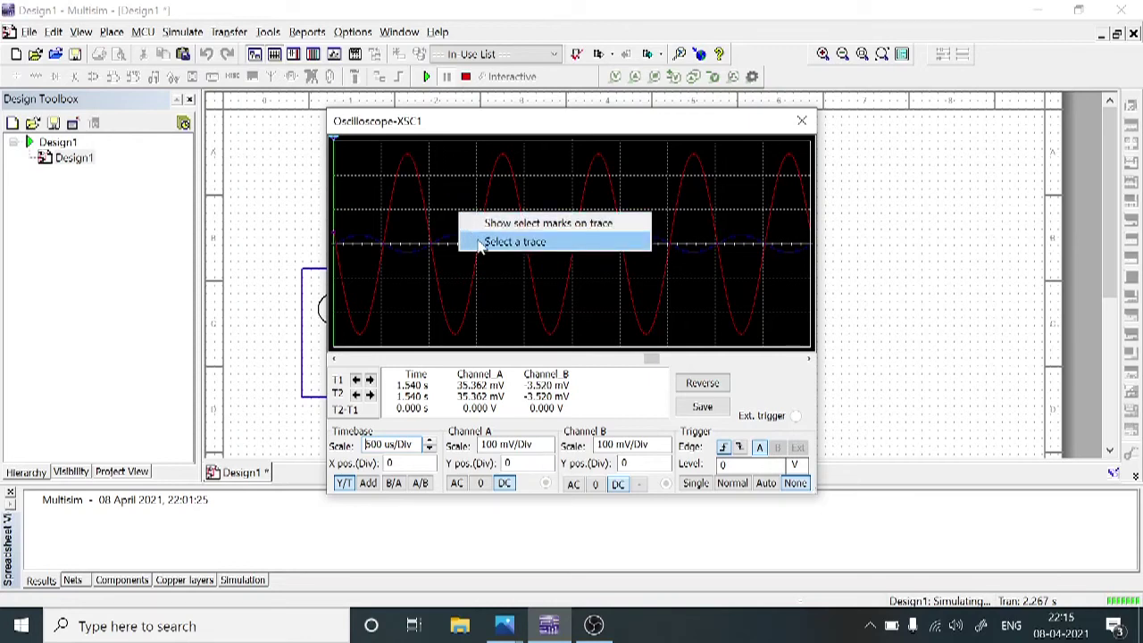
pyautogui.click(480, 243)
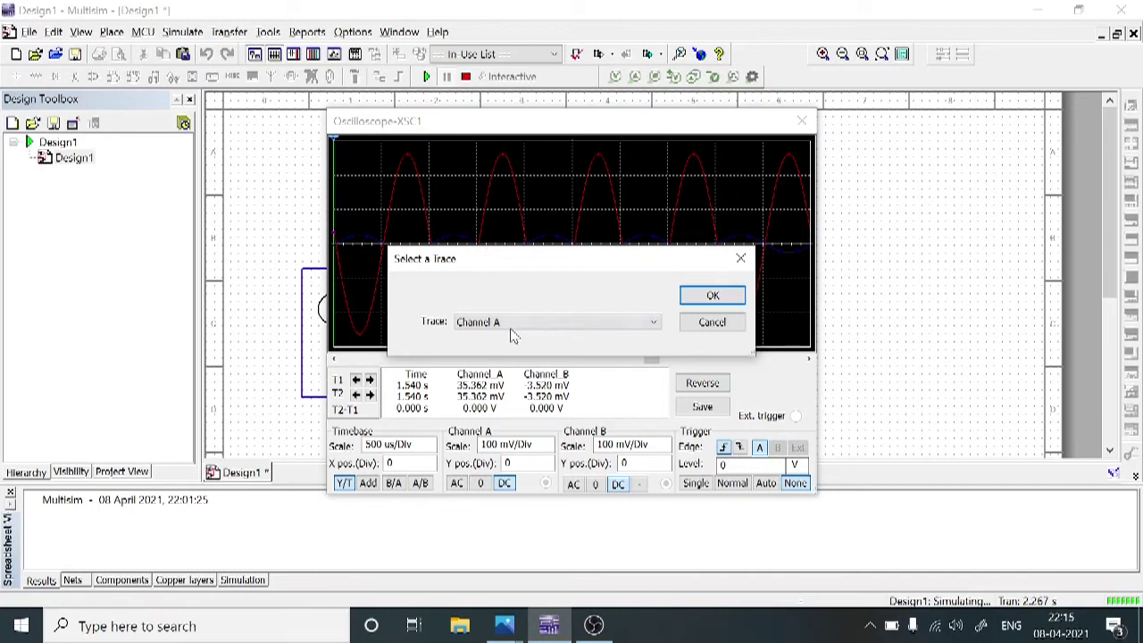
pyautogui.click(728, 297)
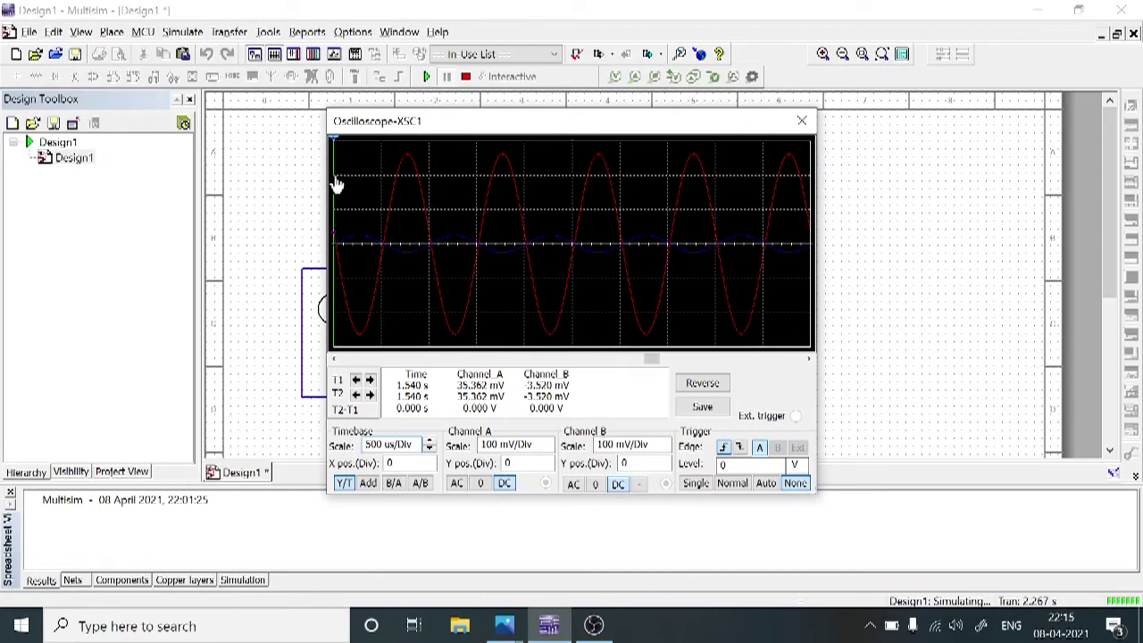
# Step: Place T2 on a sine peak and T1 on the next trough, reading 524.211 mV
pyautogui.moveTo(335, 179); pyautogui.dragTo(393, 237)
pyautogui.moveTo(401, 243); pyautogui.dragTo(409, 252)
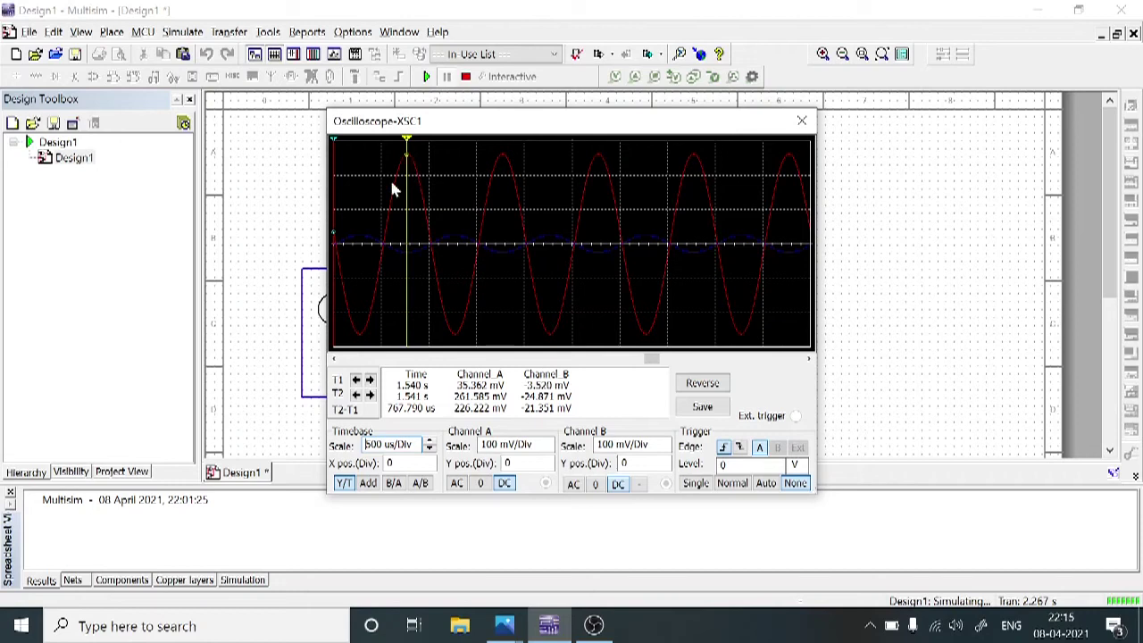
pyautogui.moveTo(336, 235); pyautogui.dragTo(455, 365)
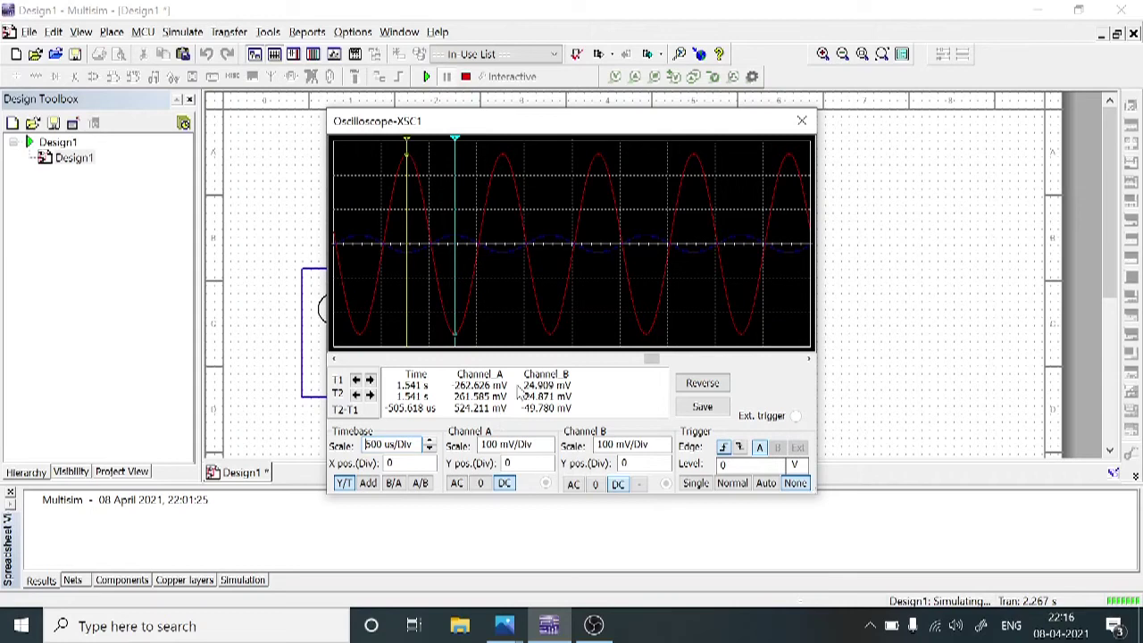
pyautogui.moveTo(552, 137); pyautogui.dragTo(735, 138)
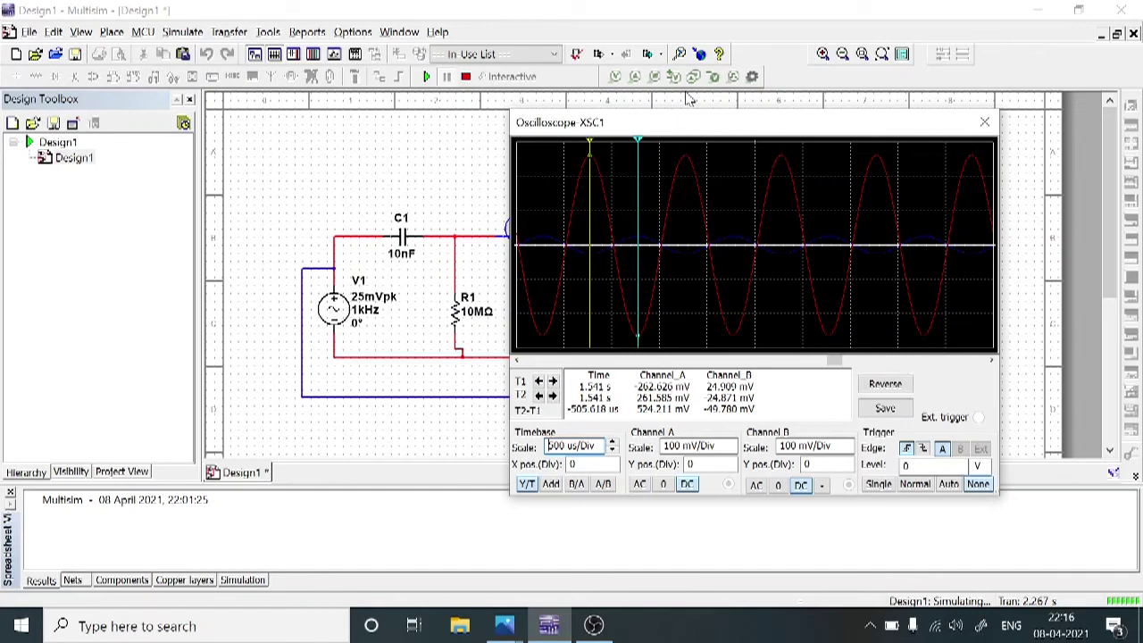
# Step: Stop the simulation, change V1's frequency from 1 kHz to 100 Hz, and run again
pyautogui.click(467, 78)
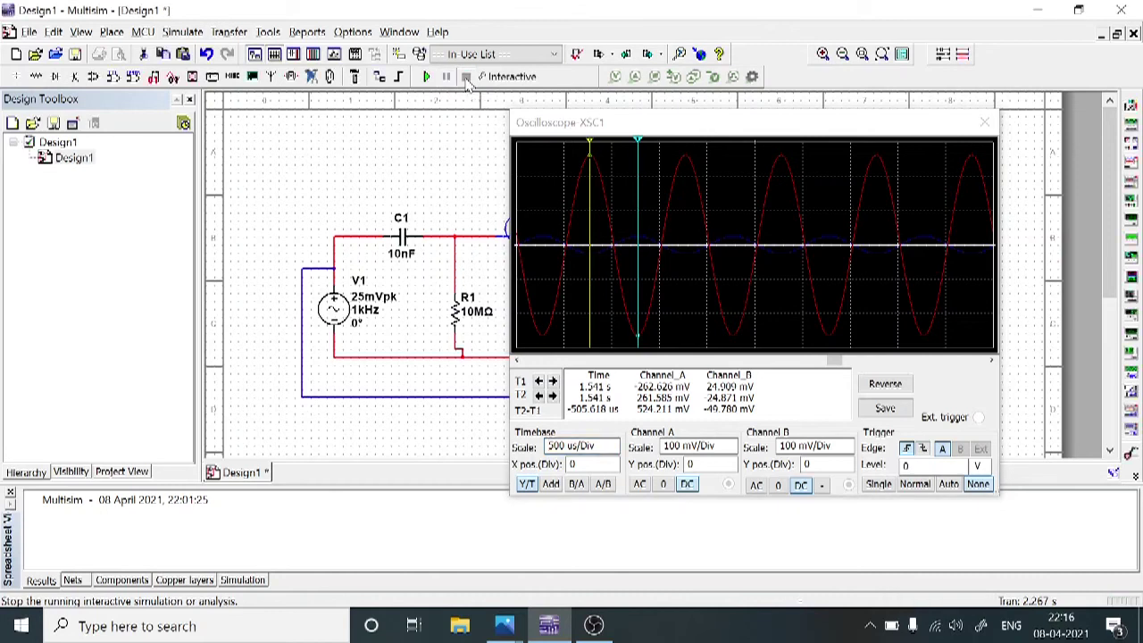
pyautogui.doubleClick(356, 320)
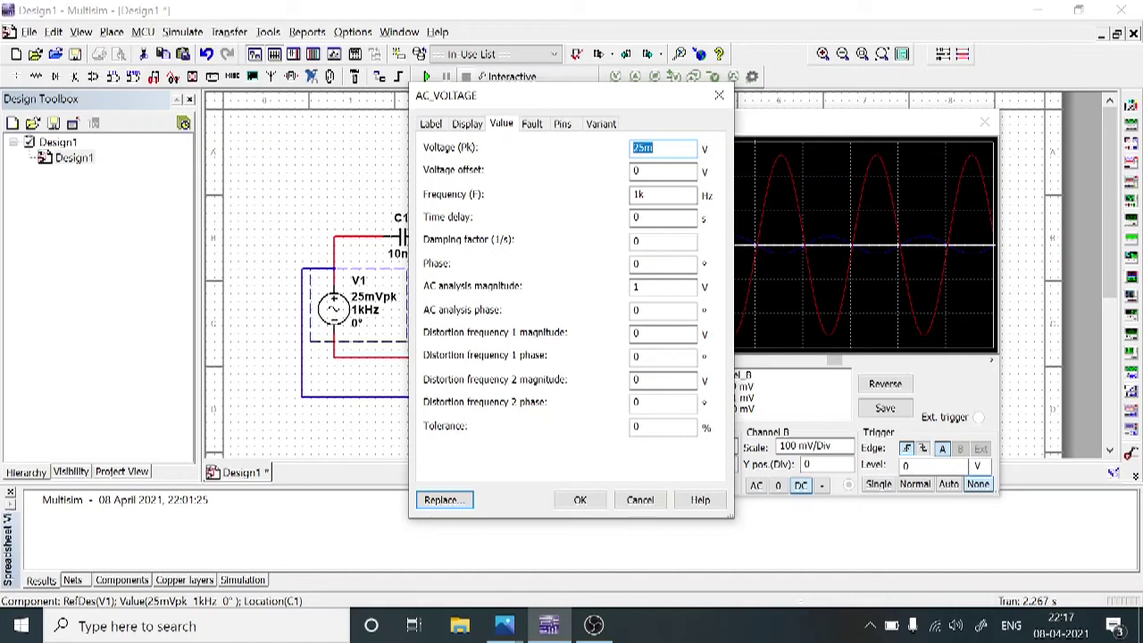
pyautogui.click(652, 194)
pyautogui.press('BackSpace')
pyautogui.write('00')
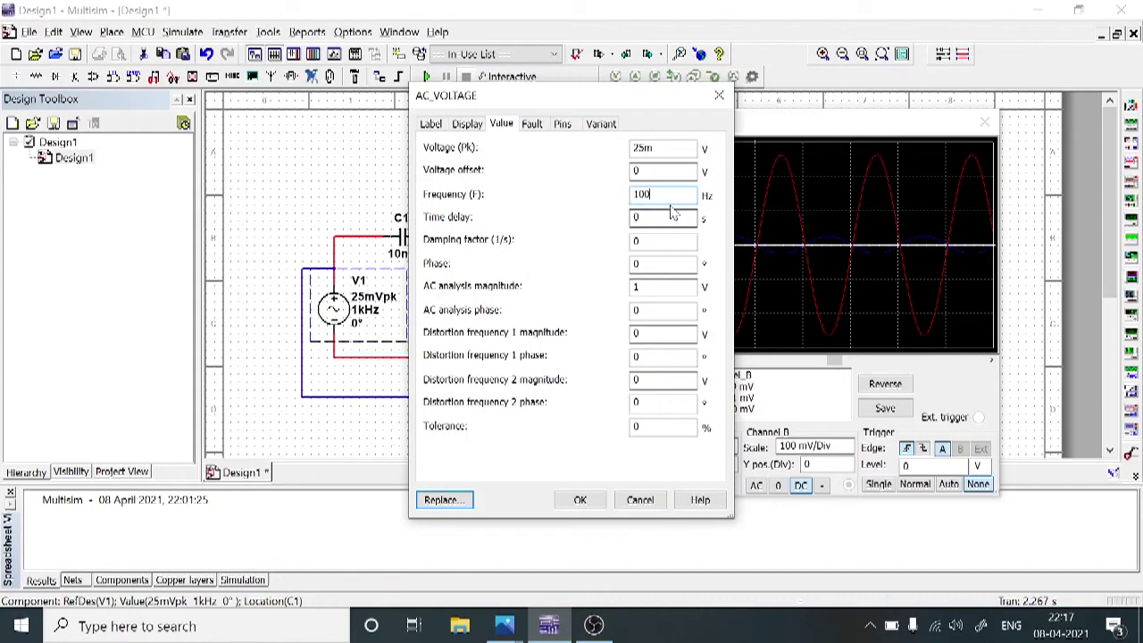
pyautogui.click(580, 501)
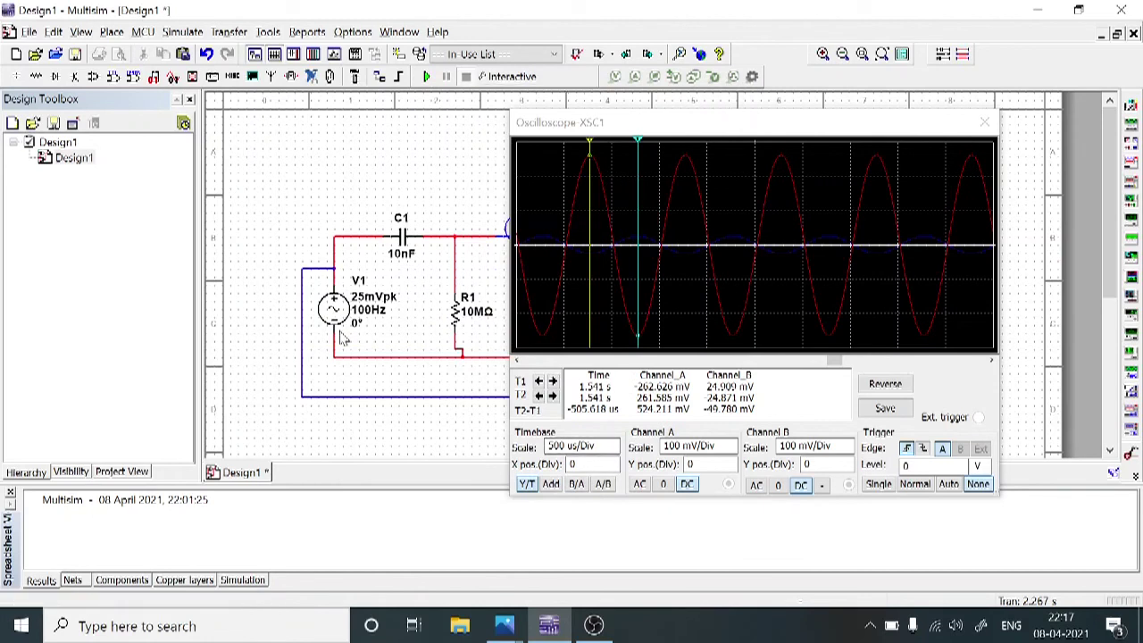
pyautogui.click(426, 76)
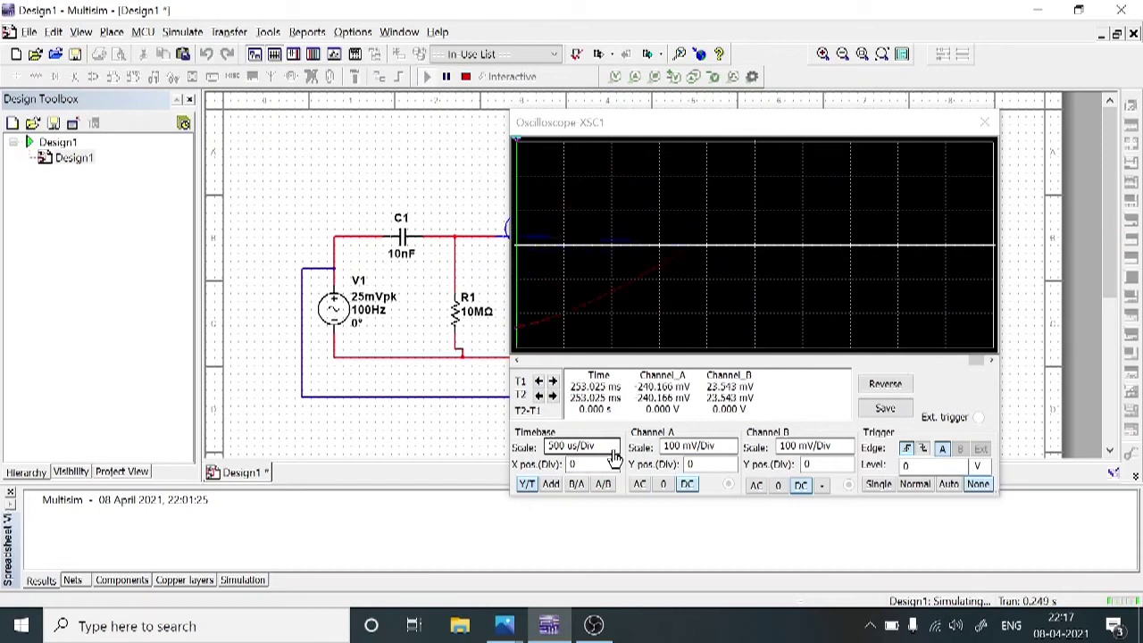
# Step: Set the timebase to 5 ms/Div and pause to freeze the 100 Hz trace
pyautogui.click(615, 454)
pyautogui.click(614, 452)
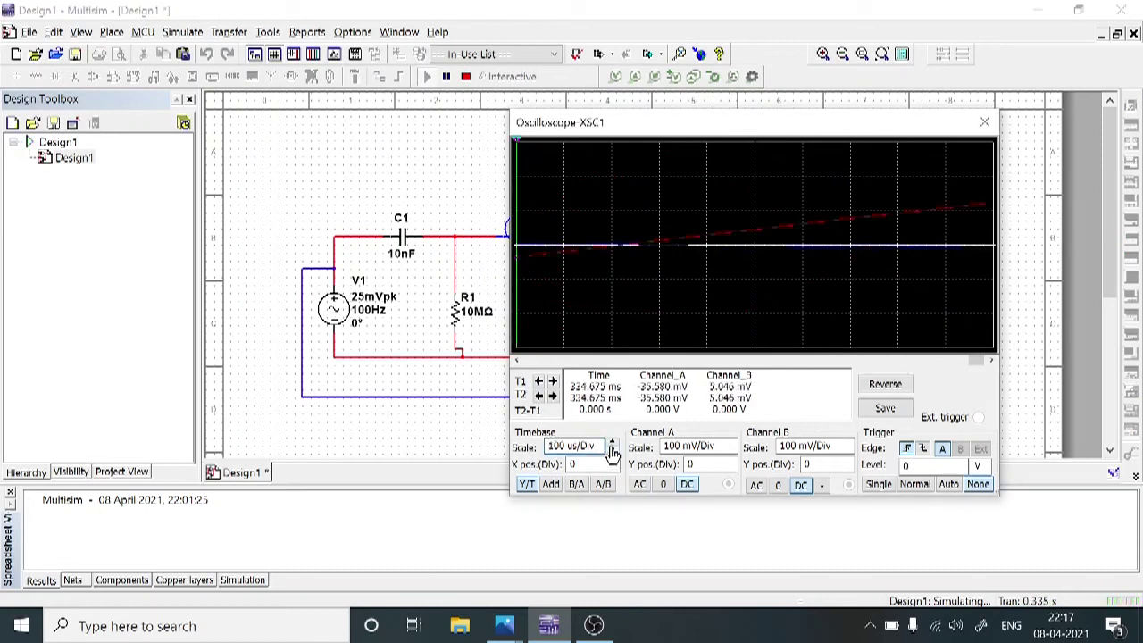
pyautogui.click(613, 445)
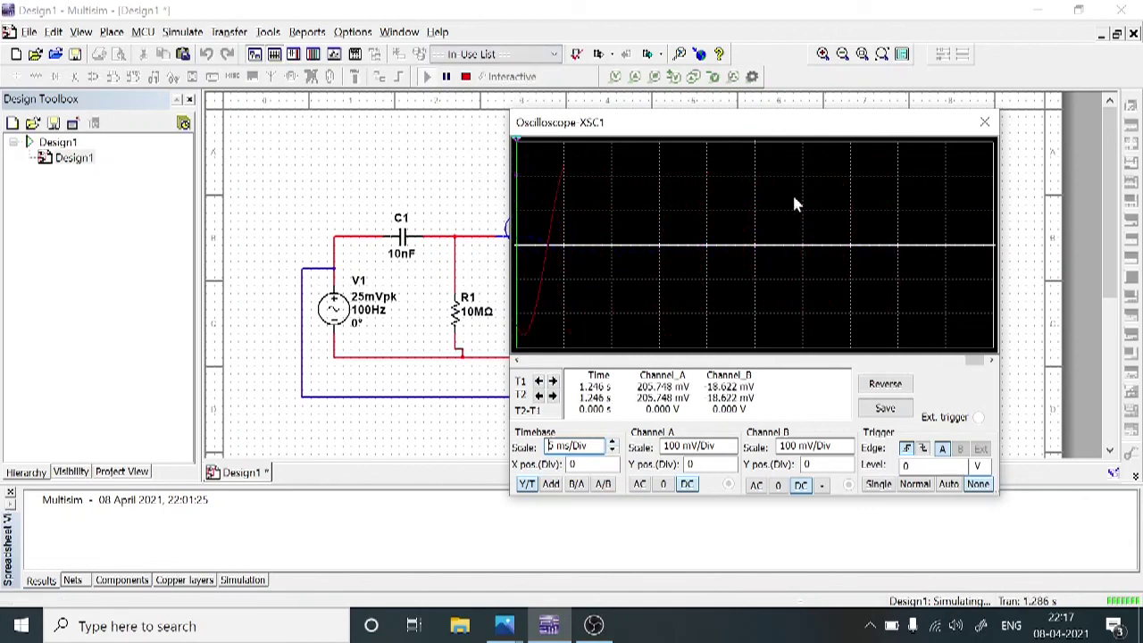
pyautogui.click(449, 79)
pyautogui.moveTo(978, 362); pyautogui.dragTo(925, 365)
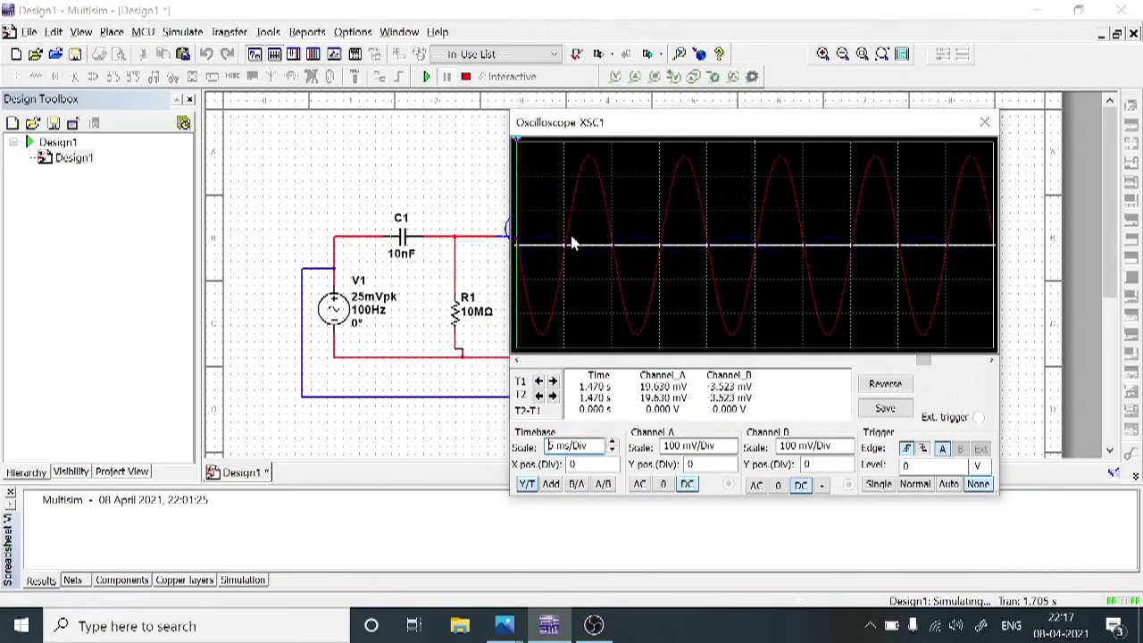
# Step: Cursor Channel A from a peak to the next trough, measuring 520.408 mV
pyautogui.rightClick(614, 234)
pyautogui.click(659, 248)
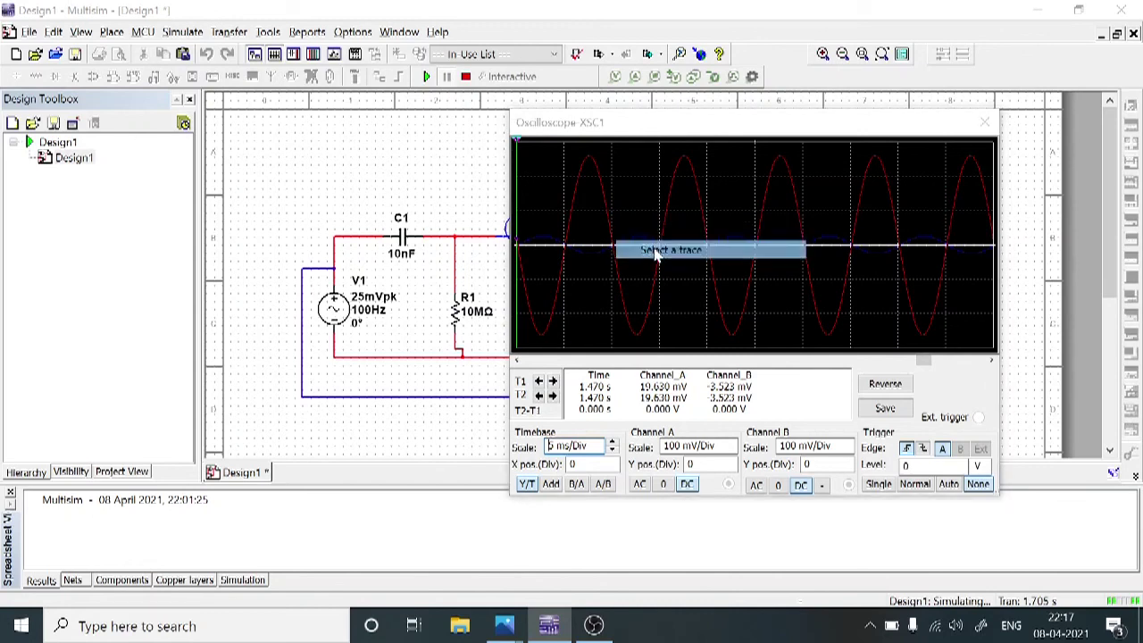
pyautogui.click(895, 296)
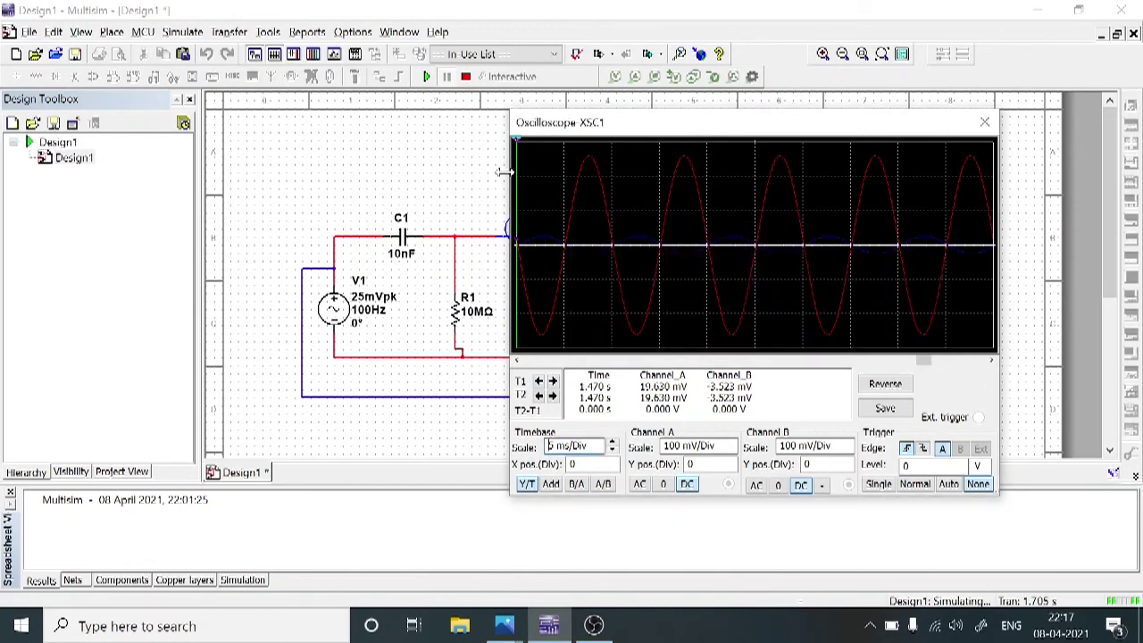
pyautogui.moveTo(521, 183); pyautogui.dragTo(589, 234)
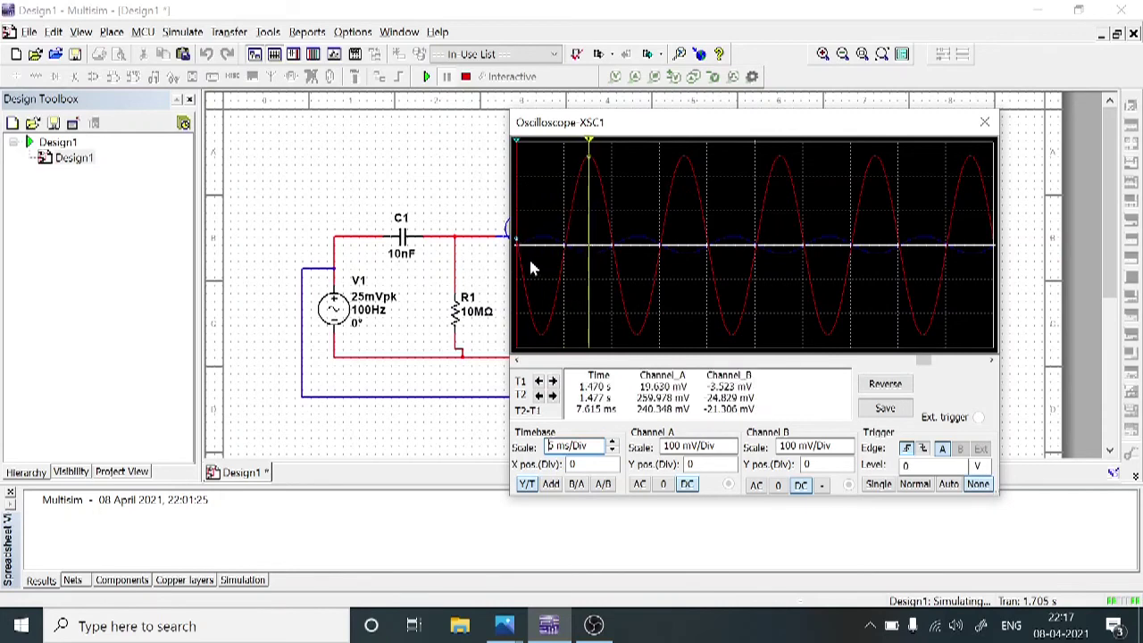
pyautogui.moveTo(517, 259); pyautogui.dragTo(640, 366)
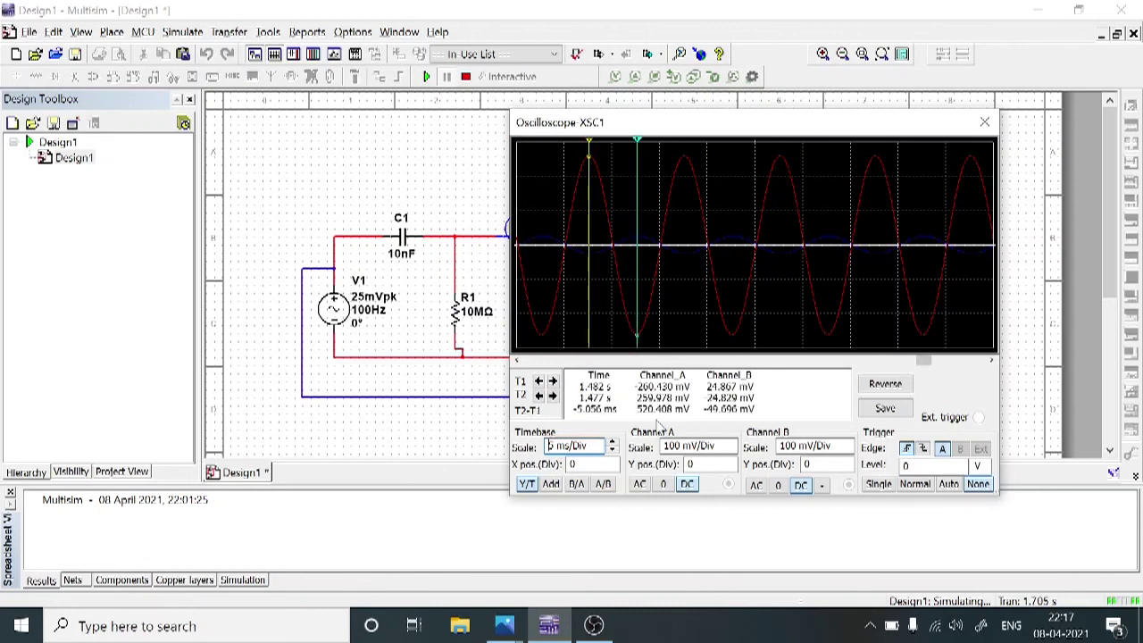